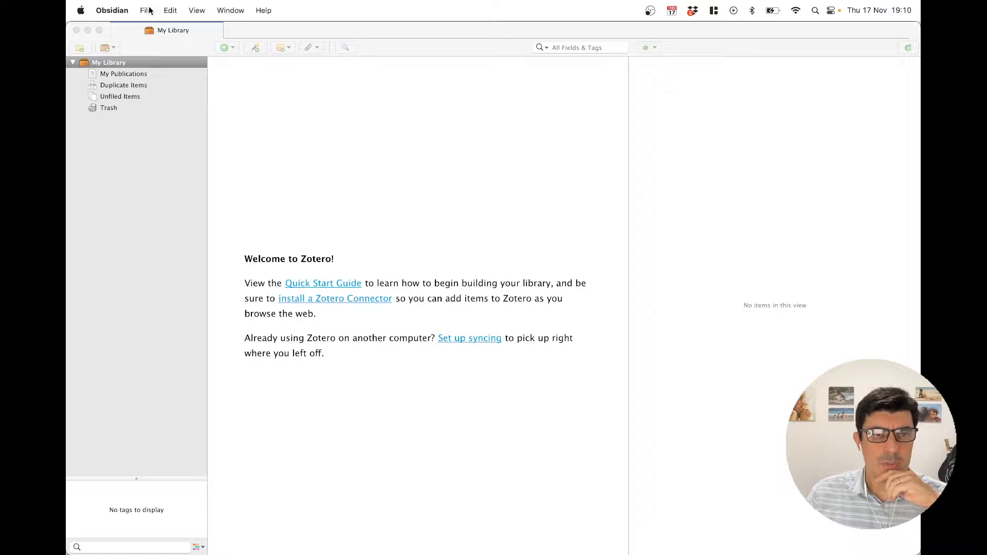
# Bring up the vault chooser and set the interface language to Português do Brasil.
pyautogui.click(148, 11)
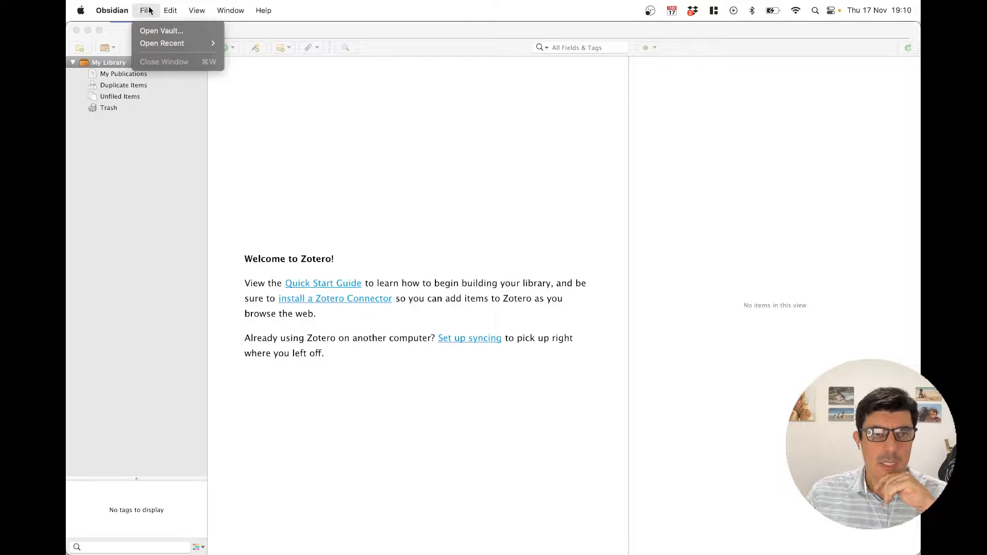
pyautogui.click(162, 31)
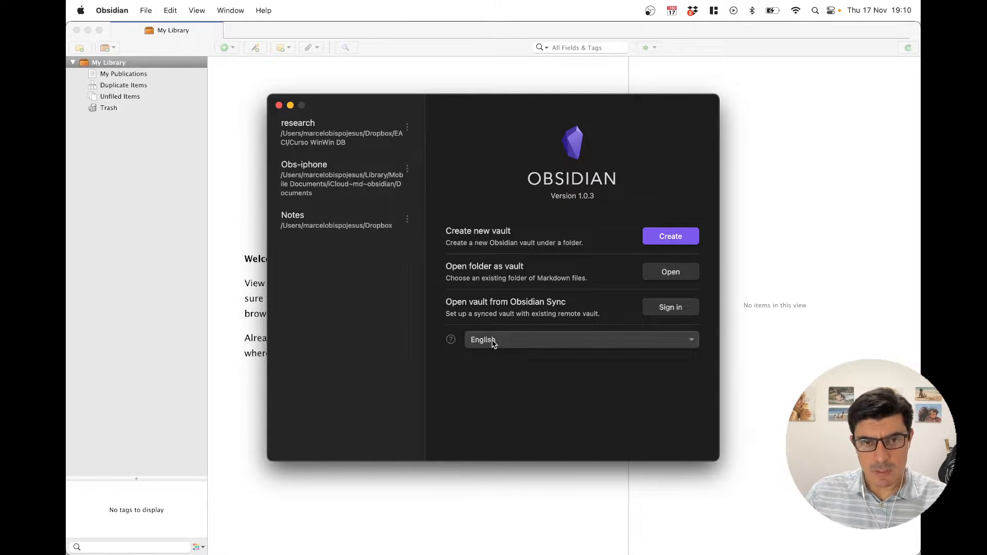
pyautogui.click(494, 340)
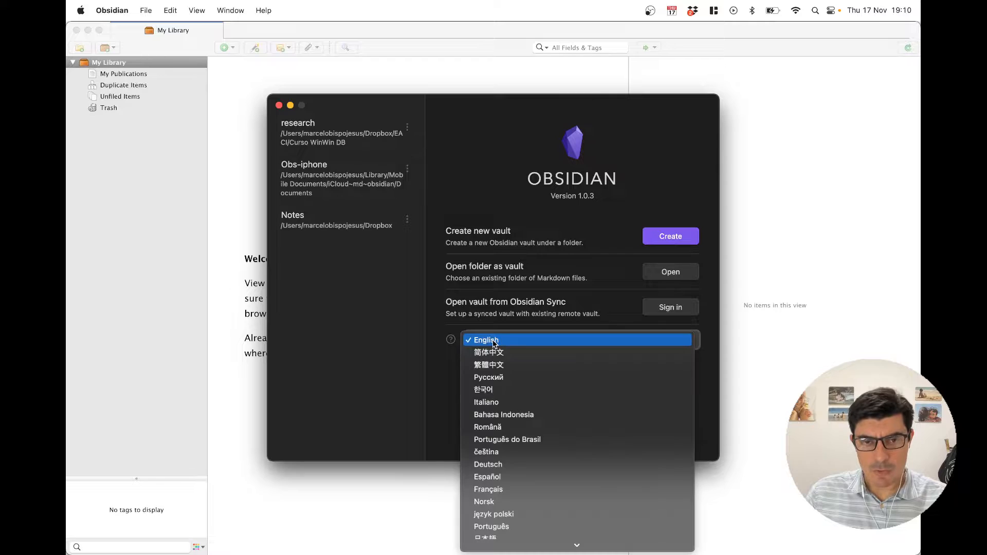
pyautogui.click(529, 439)
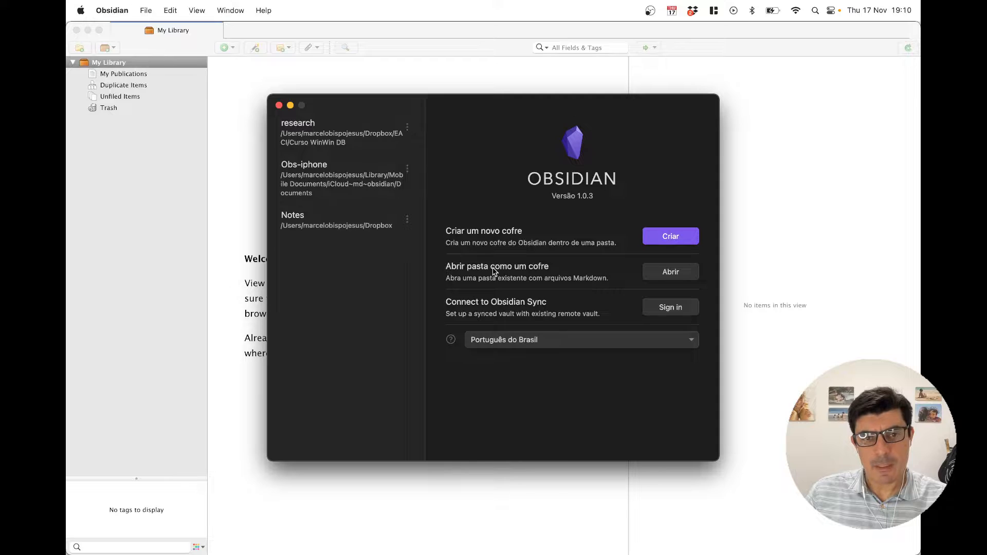
# Open the research folder inside Curso WinWin DB as a vault.
pyautogui.click(671, 272)
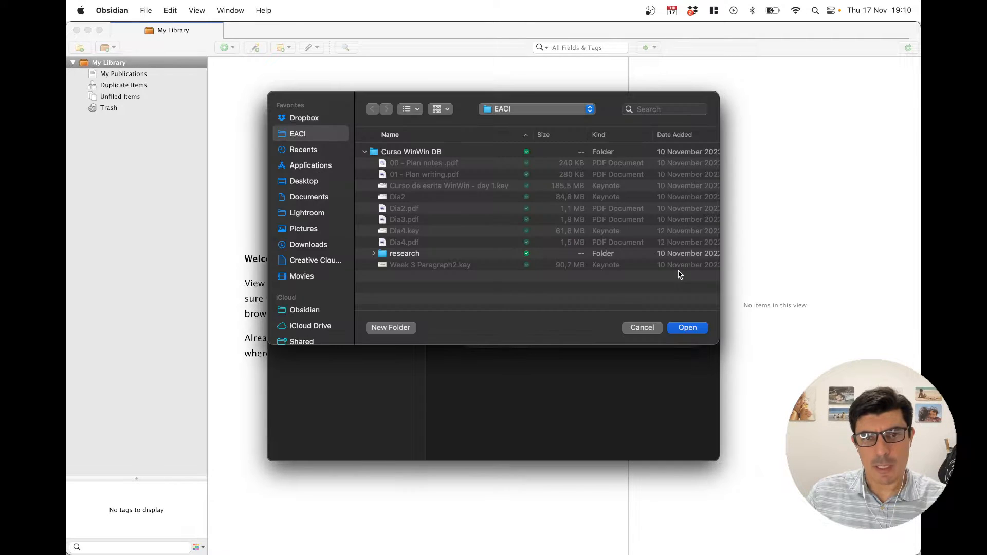
pyautogui.click(416, 256)
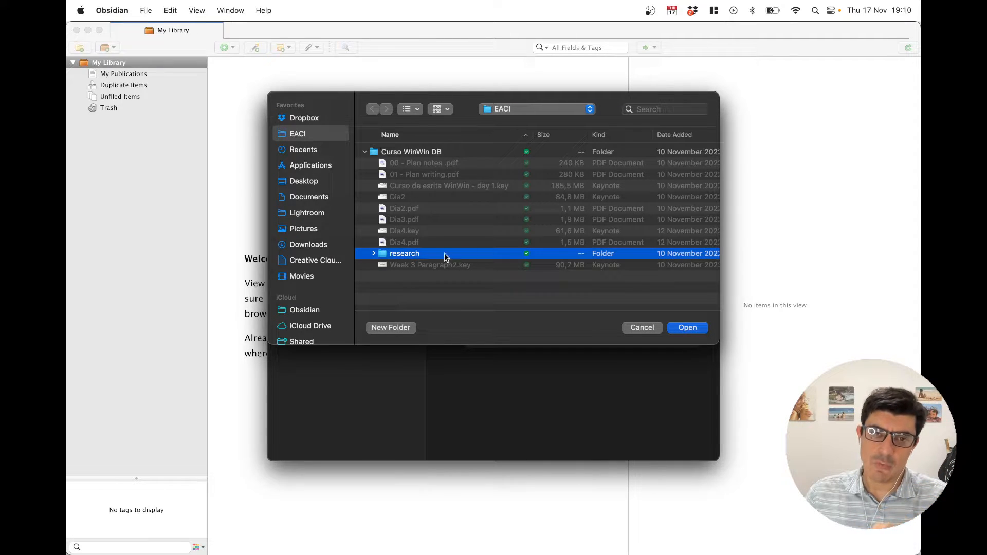
pyautogui.click(688, 328)
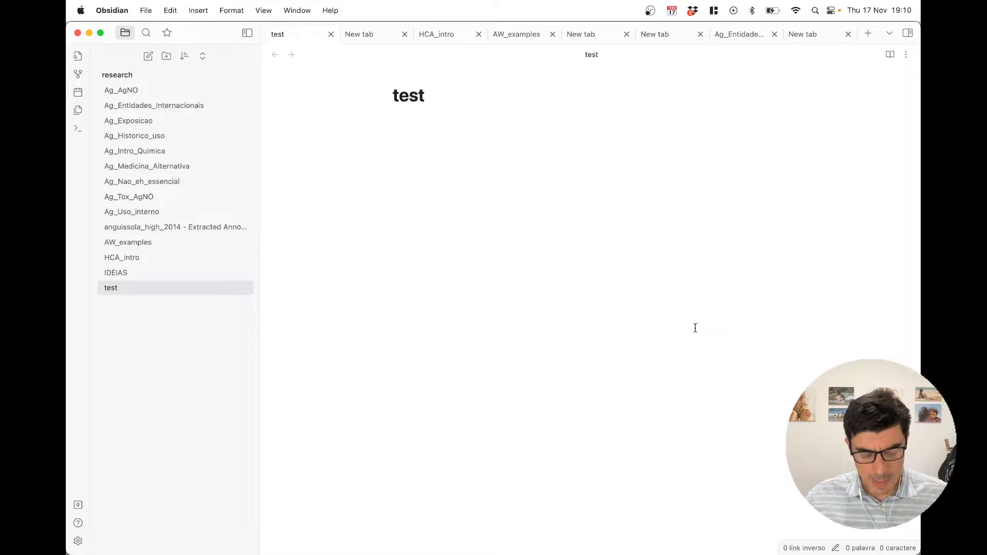
# Turn on community plugins in the vault's settings for unofficial plugins.
pyautogui.click(79, 542)
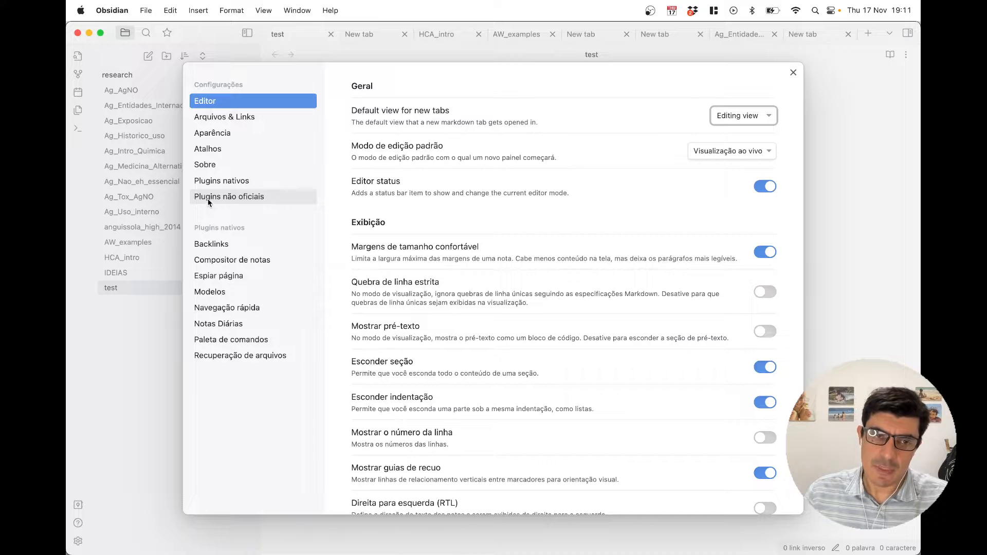
pyautogui.click(249, 198)
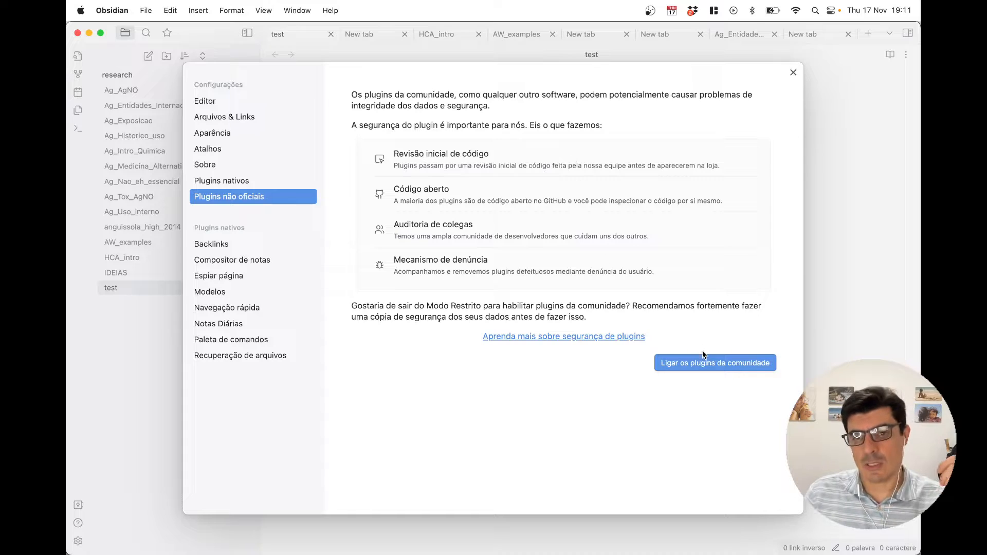
pyautogui.click(711, 366)
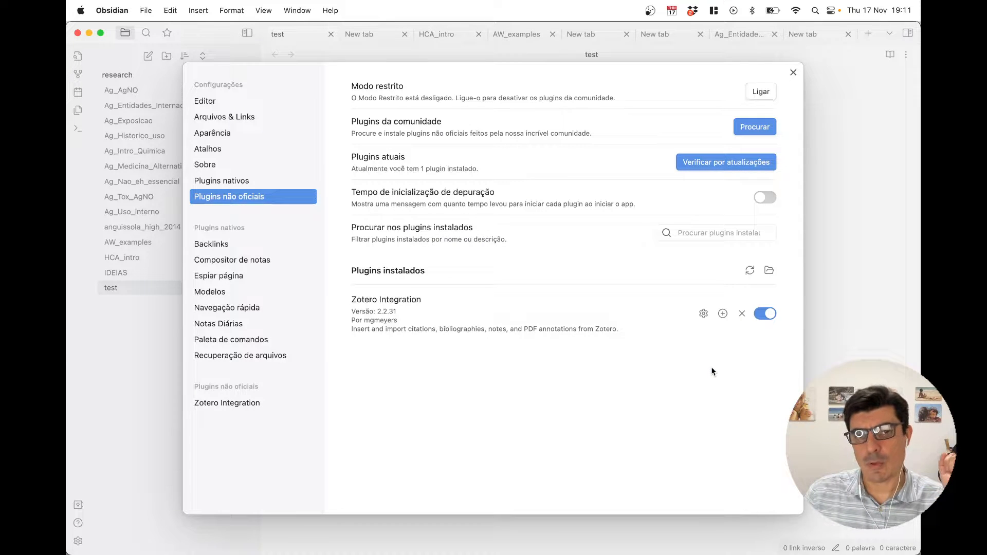
# Search the community plugins for "zoter", then uninstall, reinstall and enable the Zotero Integration plugin.
pyautogui.click(748, 125)
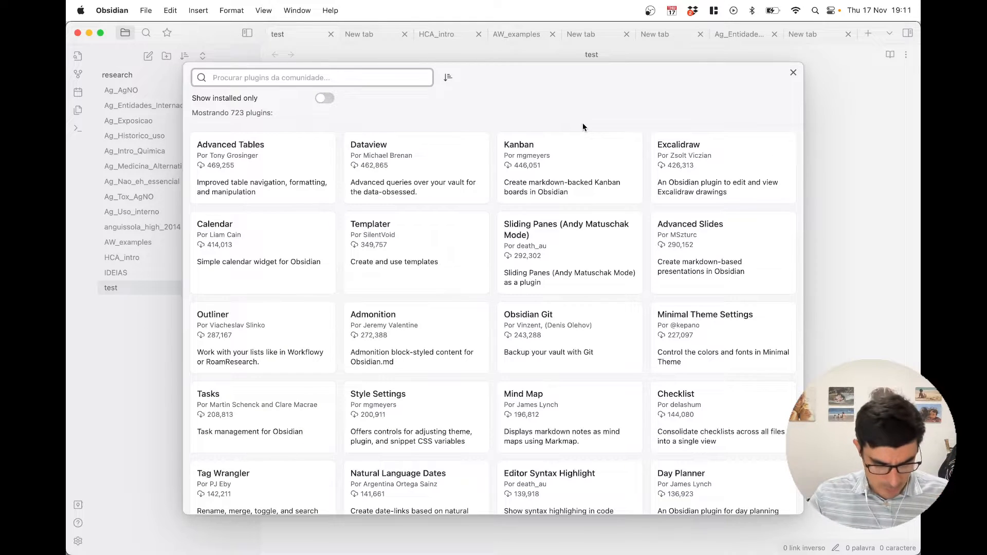
pyautogui.write('zoter')
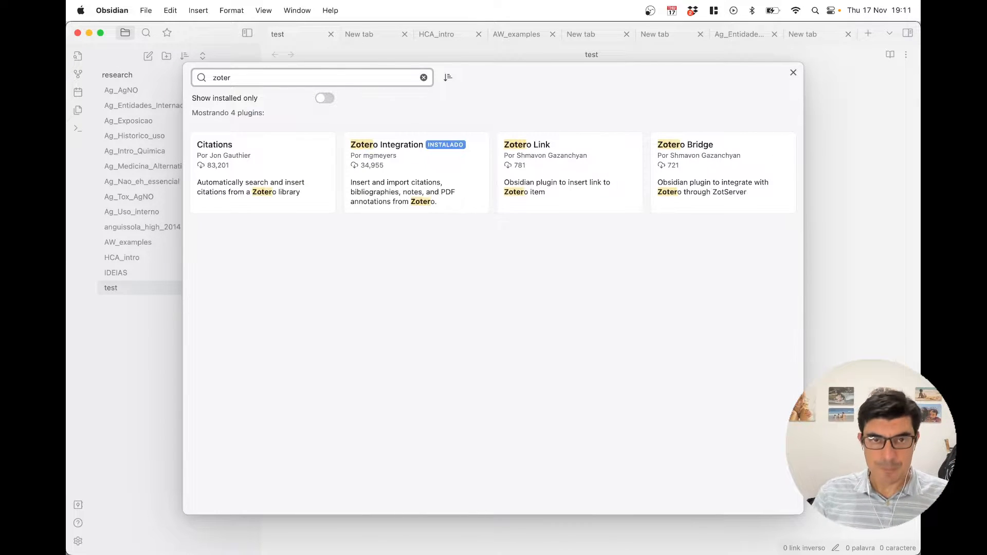
pyautogui.click(398, 159)
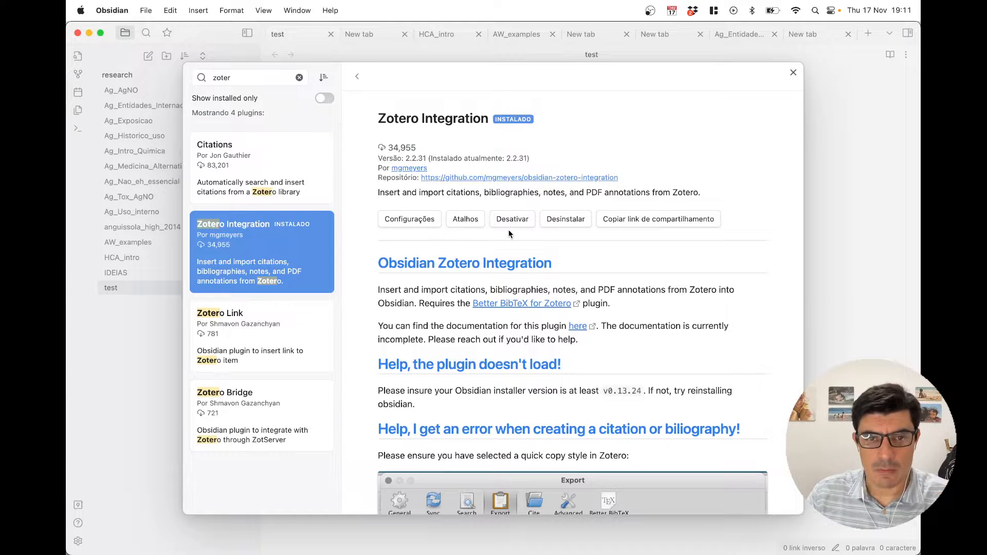
pyautogui.click(563, 225)
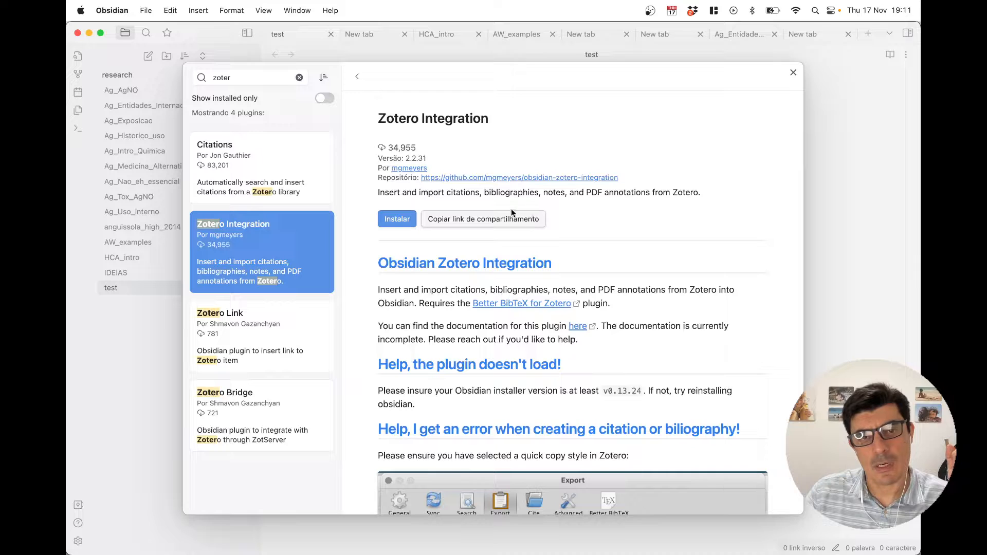
pyautogui.click(394, 222)
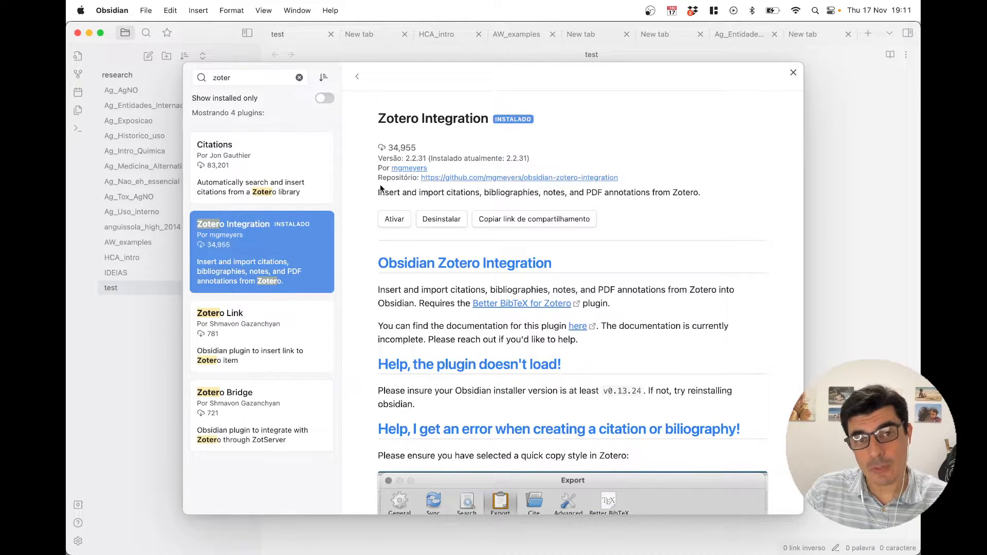
pyautogui.click(387, 220)
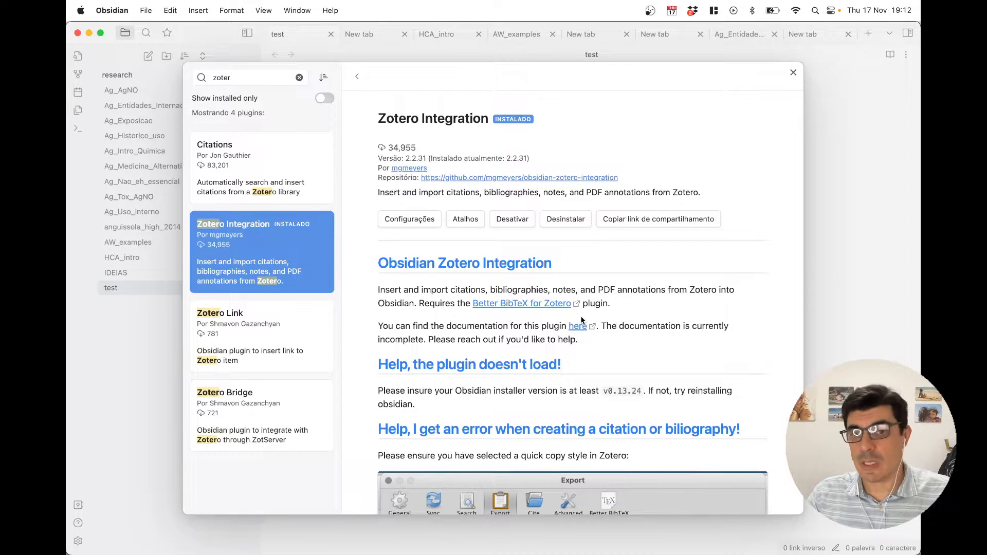
# Copy the required plugin's name, search for "Better BibTeX for Zotero" in Chrome and open its website.
pyautogui.rightClick(498, 307)
pyautogui.click(507, 310)
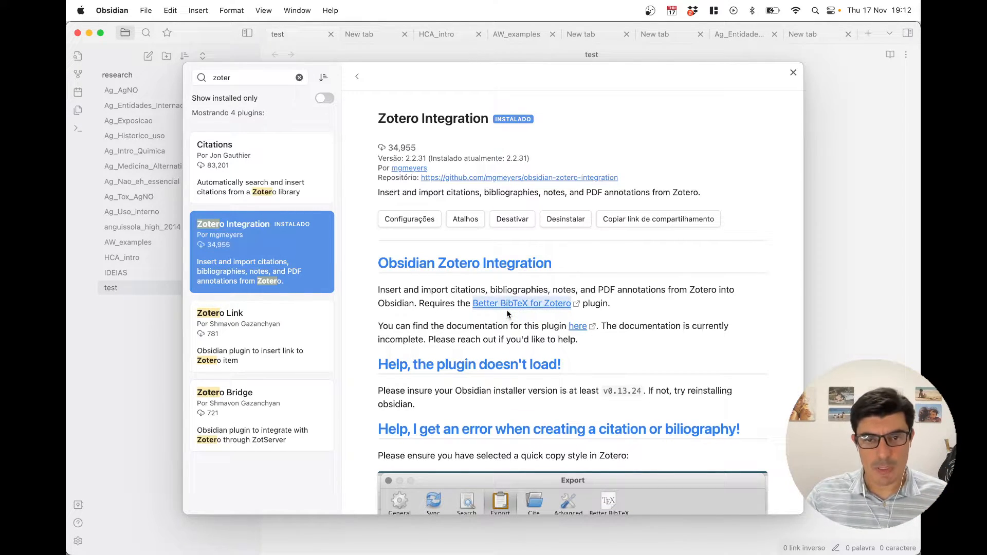
pyautogui.press('super+Tab')
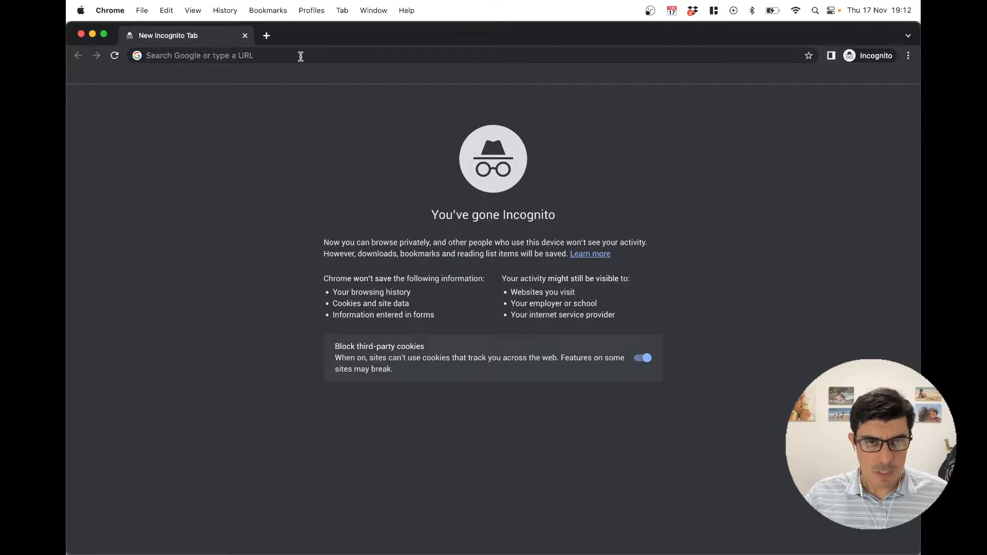
pyautogui.write('Better BibTeX for Zotero')
pyautogui.press('Return')
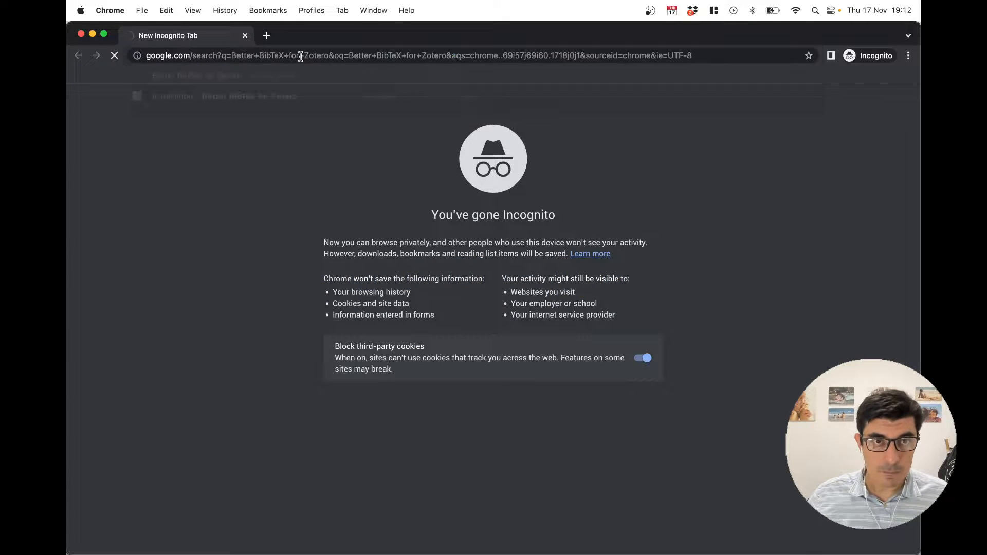
pyautogui.click(248, 191)
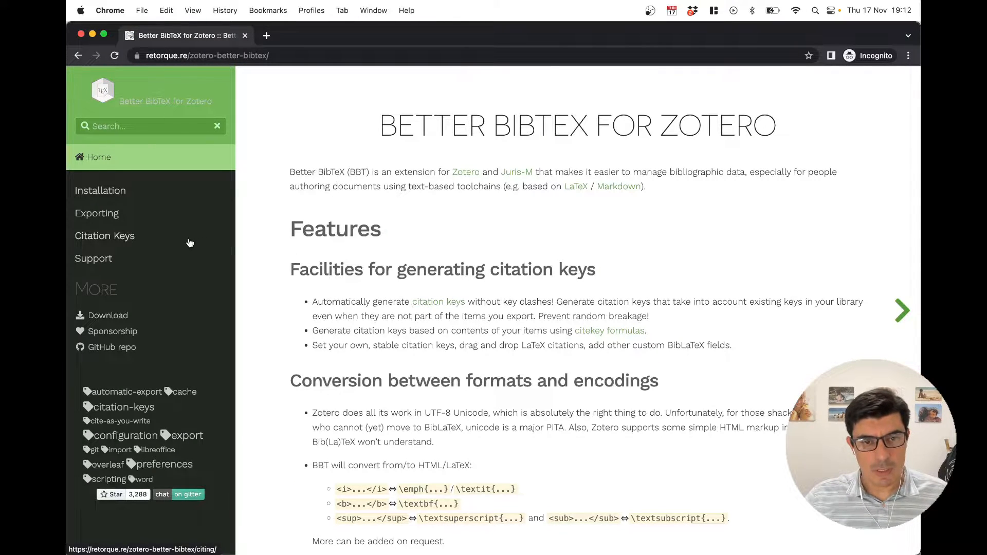
# Download zotero-better-bibtex-6.7.38.xpi from the latest release linked in the site's installation instructions.
pyautogui.click(131, 200)
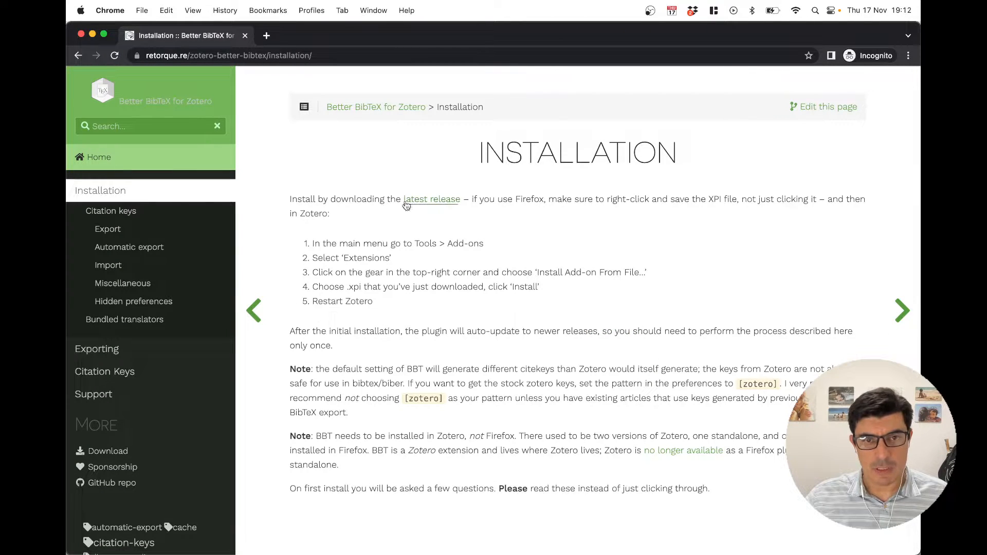
pyautogui.click(428, 204)
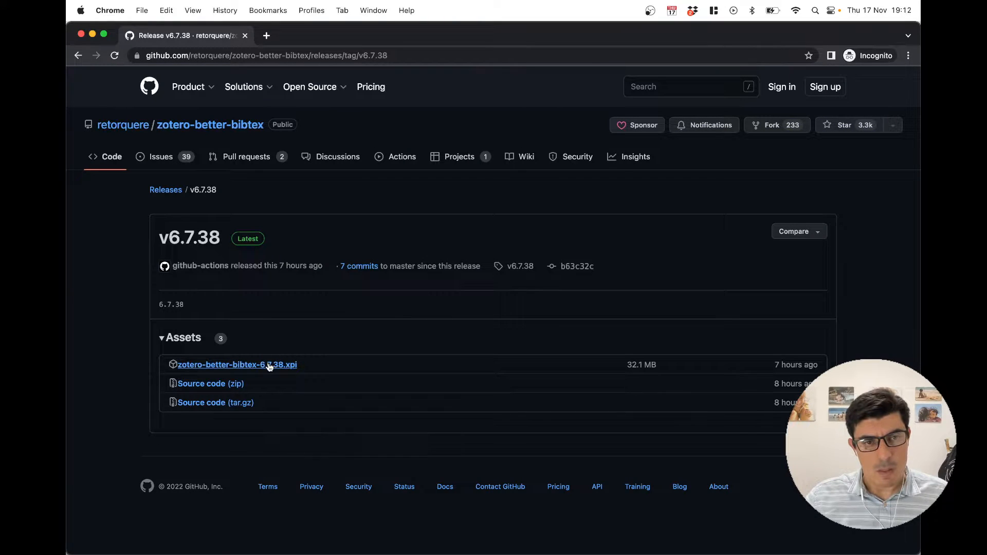
pyautogui.click(269, 367)
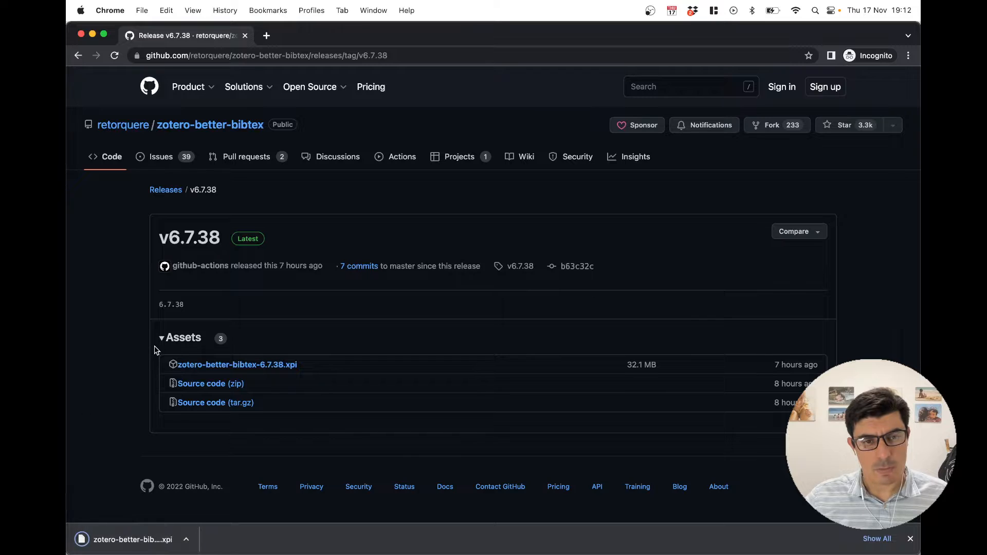
# Review the Better BibTeX installation instructions in the browser, then switch to Zotero and open its Add-ons Manager.
pyautogui.click(79, 55)
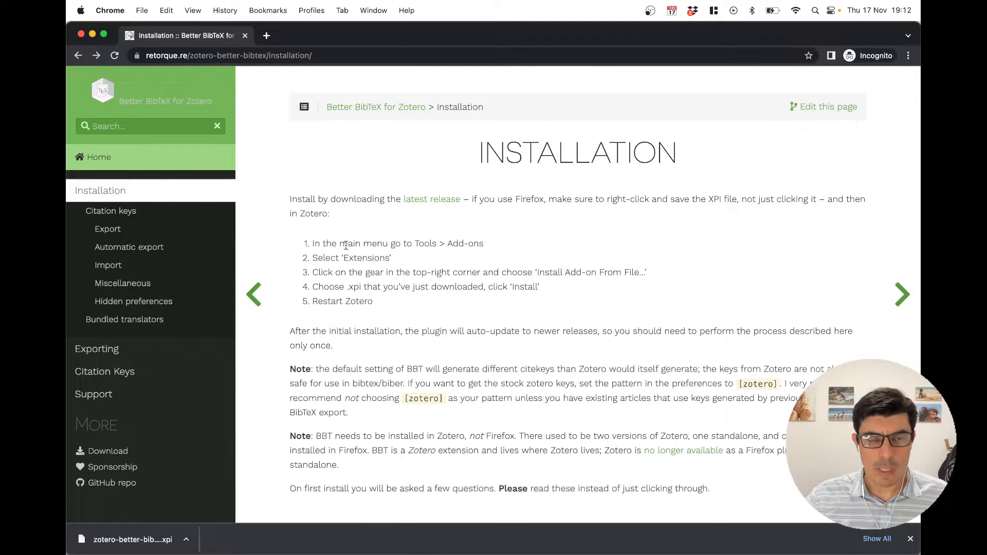
pyautogui.moveTo(414, 244); pyautogui.dragTo(488, 247)
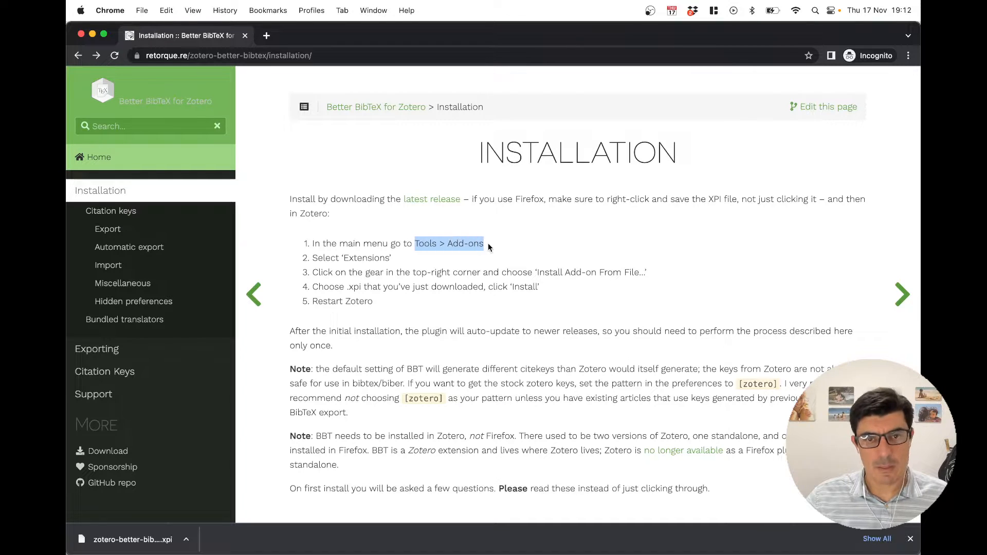
pyautogui.moveTo(339, 258); pyautogui.dragTo(551, 277)
pyautogui.press('super+Tab')
pyautogui.press('super+Tab')
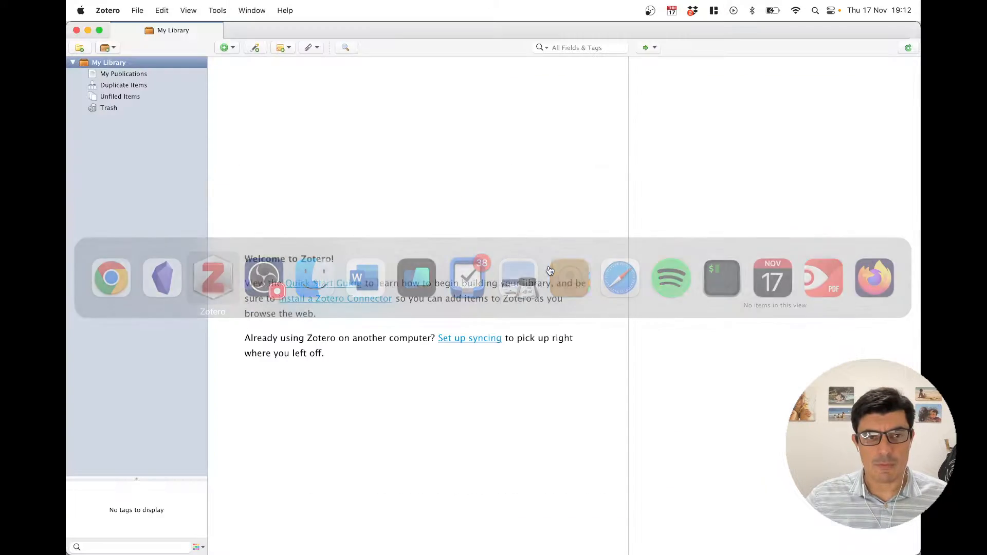
pyautogui.click(217, 11)
pyautogui.click(217, 11)
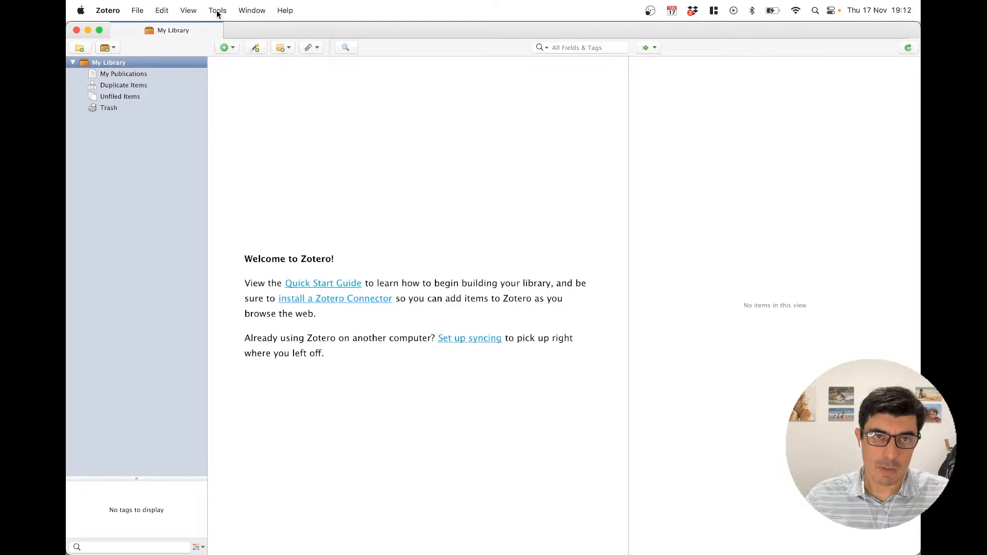
pyautogui.click(217, 11)
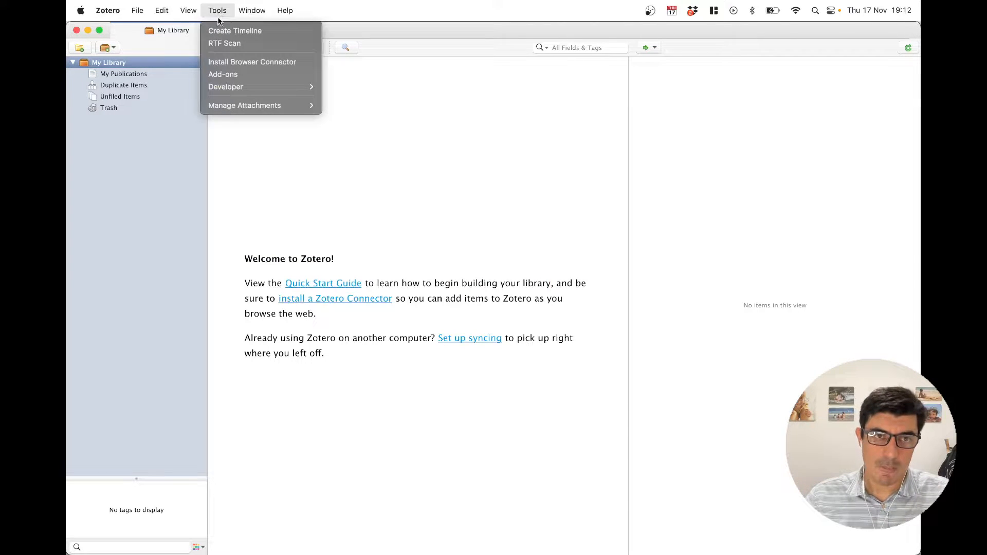
pyautogui.click(239, 76)
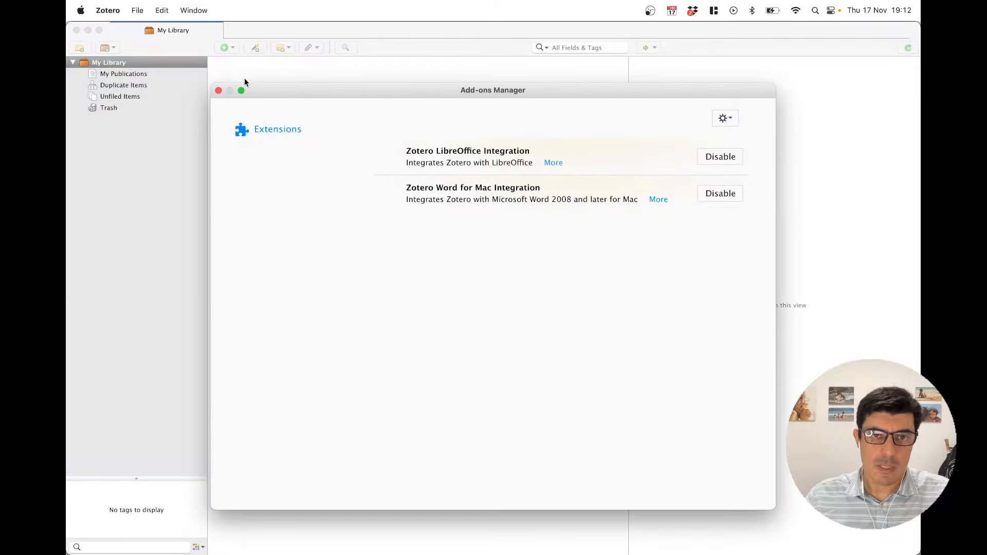
# Install the Better BibTeX add-on from the file zotero-better-bibtex-6.7.38.xpi in Downloads, with the files sorted by date added.
pyautogui.click(726, 119)
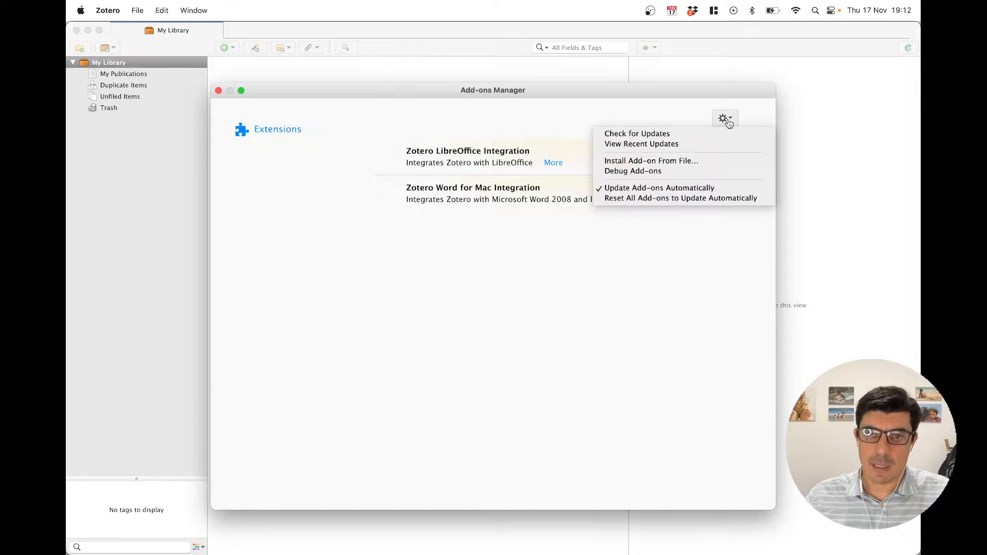
pyautogui.click(689, 162)
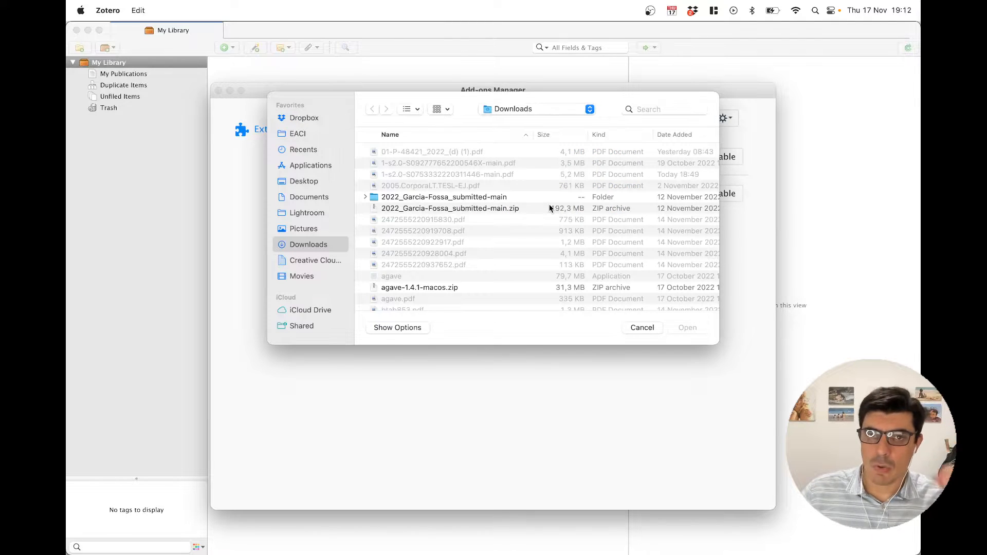
pyautogui.click(691, 137)
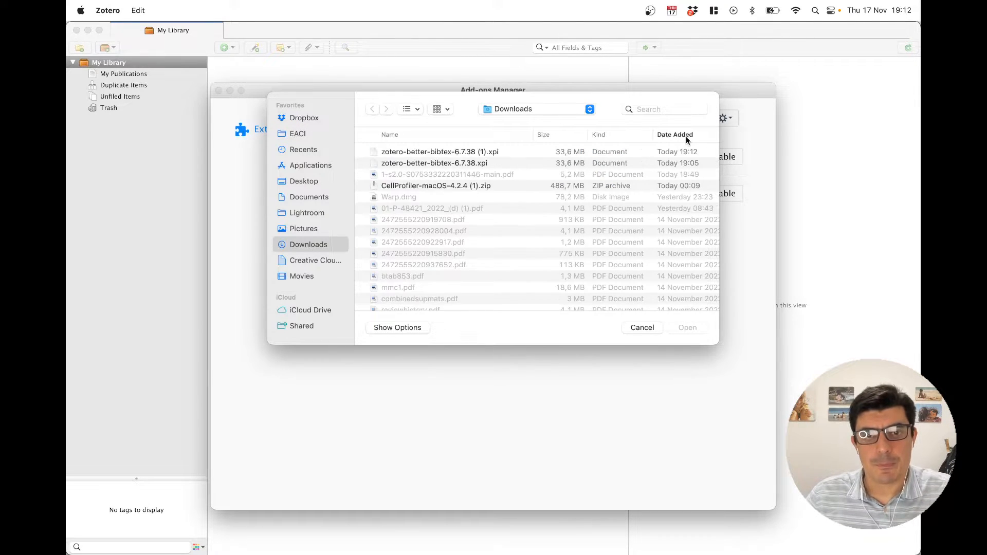
pyautogui.click(470, 164)
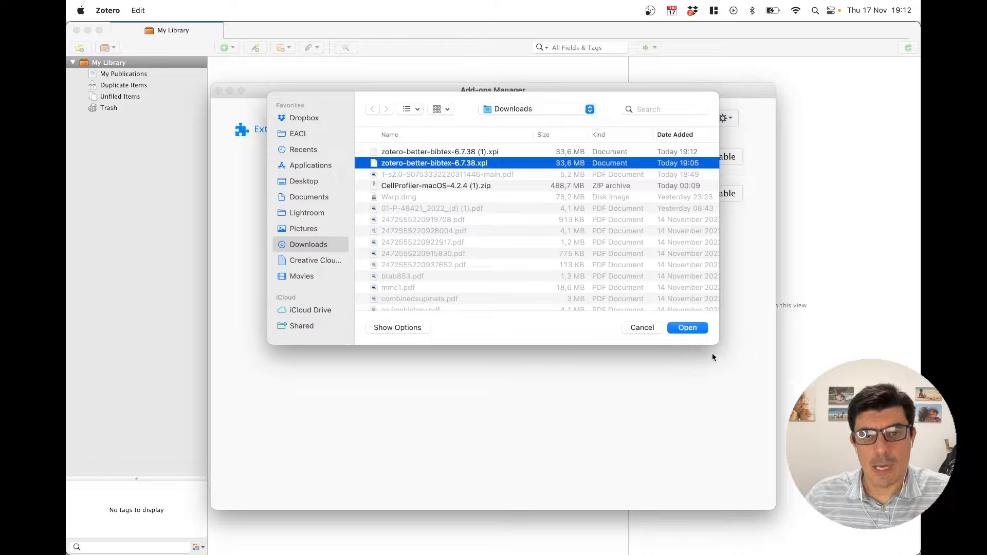
pyautogui.click(688, 328)
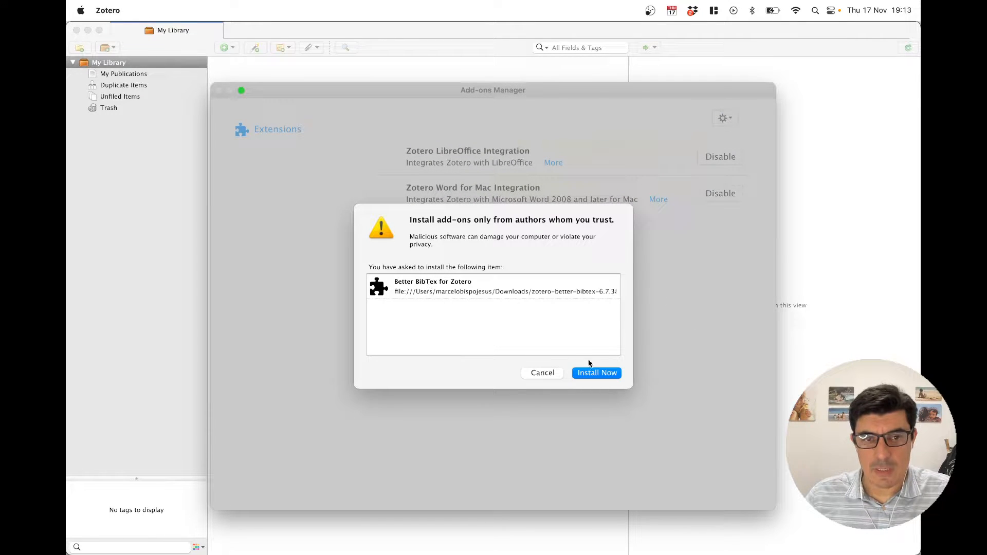
pyautogui.click(600, 372)
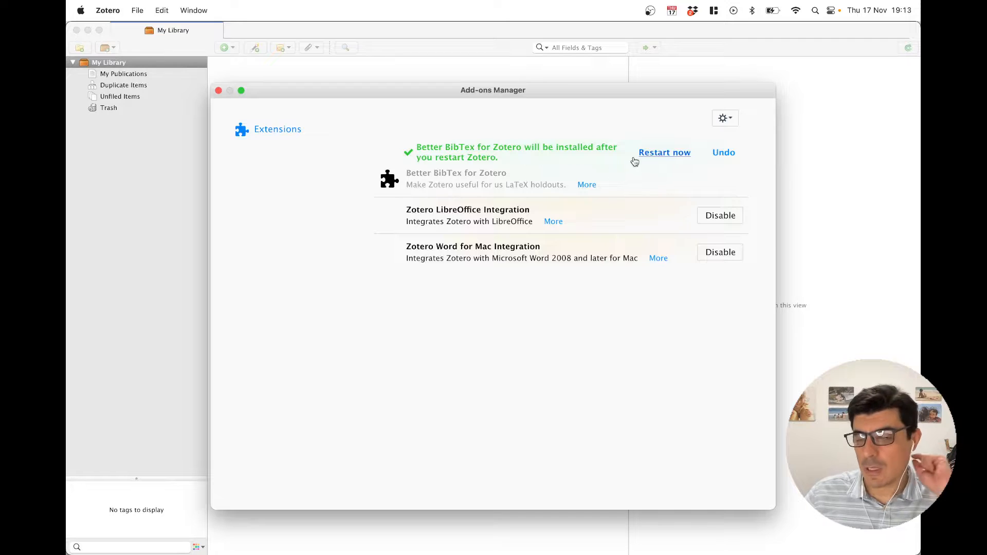
# Restart Zotero to complete the Better BibTeX installation and return to My Library.
pyautogui.click(665, 153)
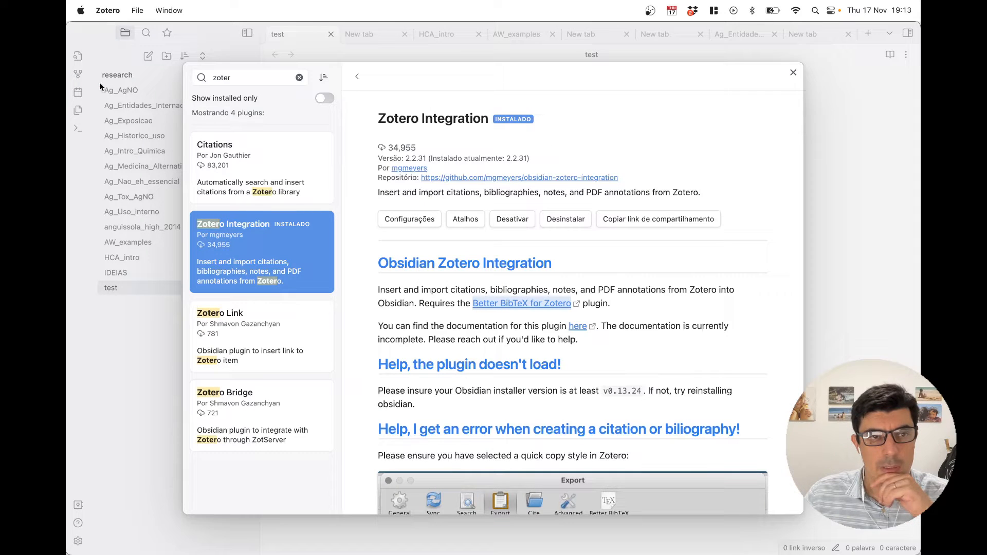
pyautogui.click(80, 34)
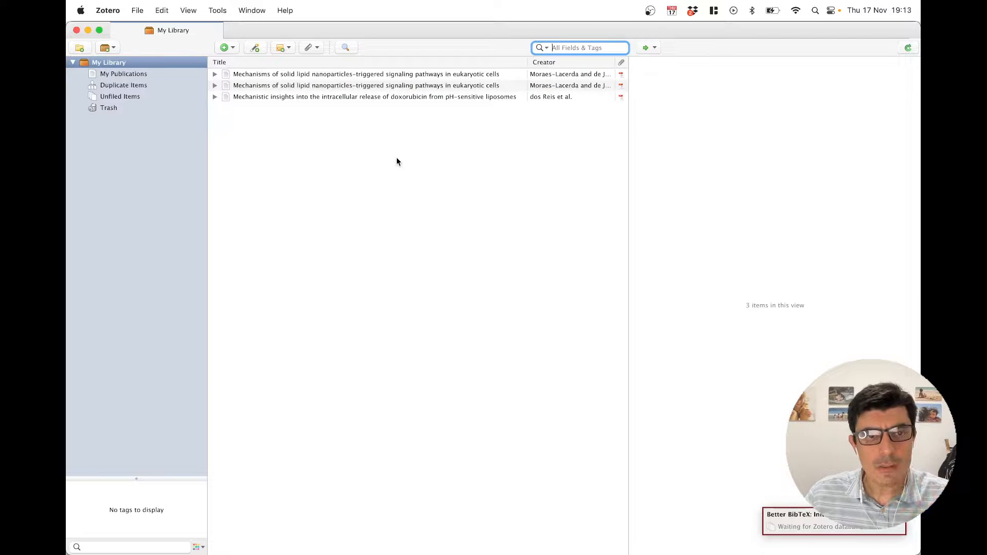
pyautogui.click(390, 135)
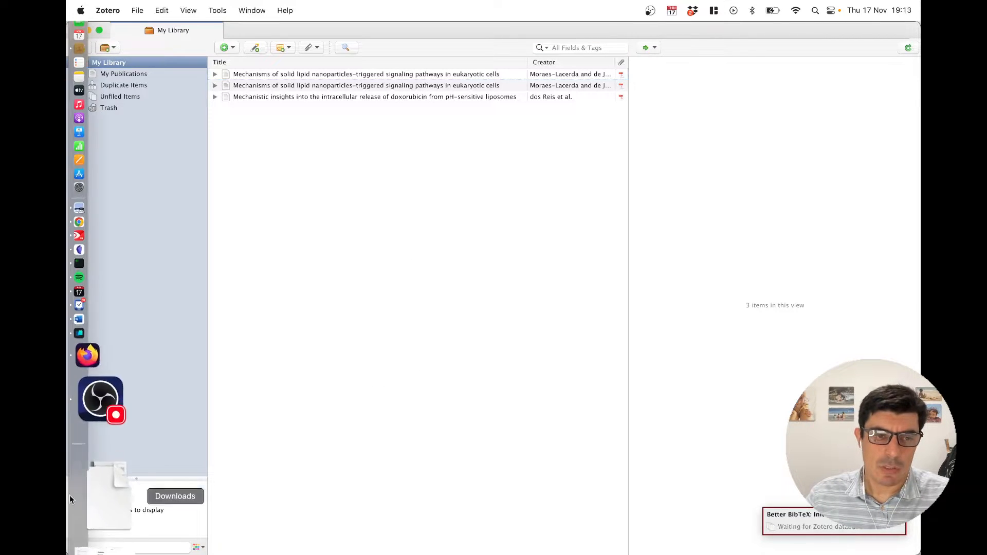
# Add the article PDF 1-s2.0-S...main.pdf from Downloads to My Library and open the new item's attached PDF.
pyautogui.click(71, 497)
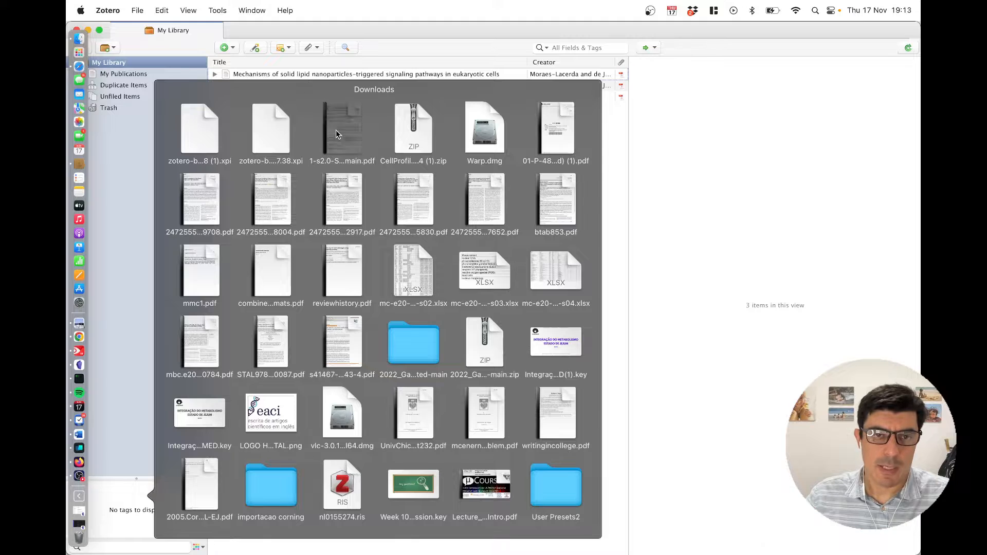
pyautogui.moveTo(335, 134); pyautogui.dragTo(443, 199)
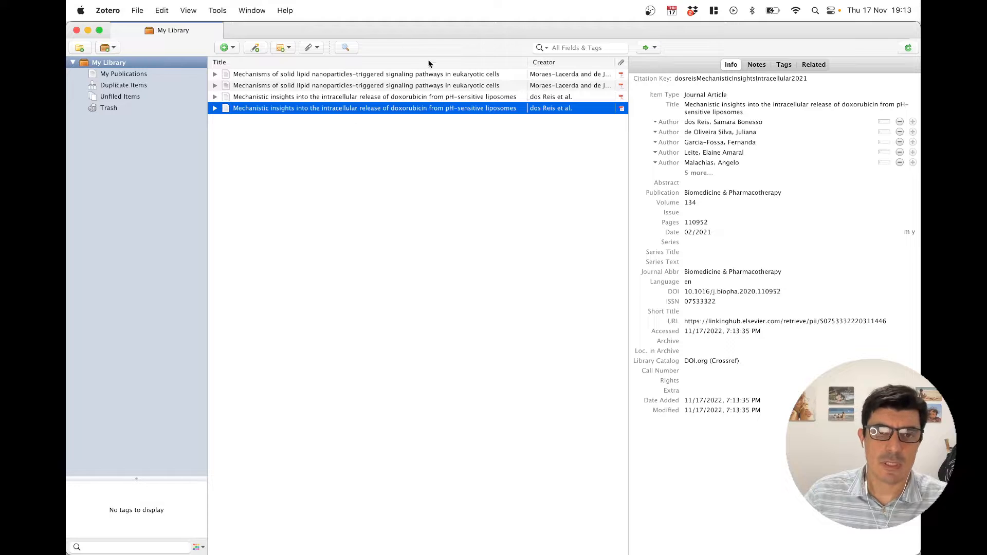
pyautogui.click(215, 108)
pyautogui.doubleClick(261, 119)
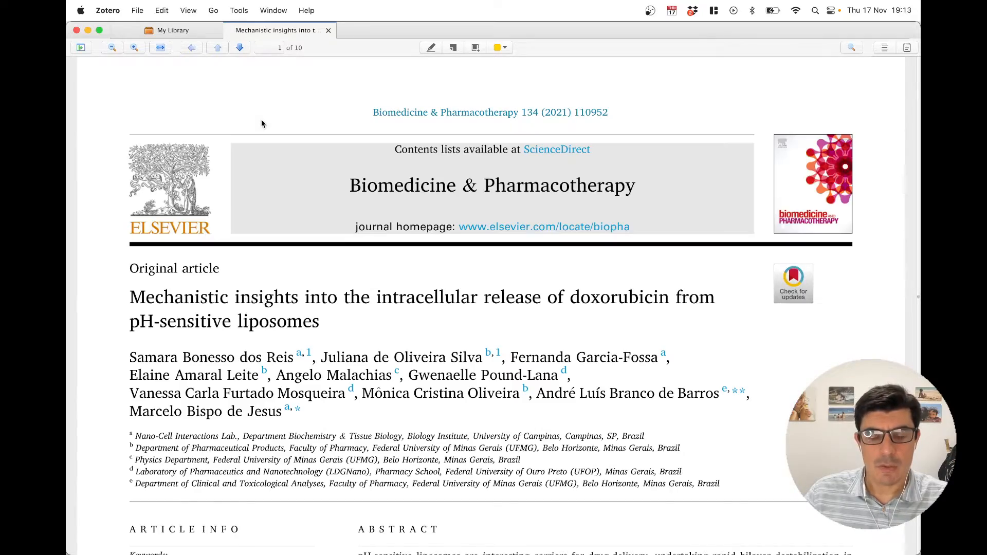
# Highlight the opening sentences of the Introduction in yellow, from "Nanomedicine employs" through citation [1].
pyautogui.scroll(-5, 261, 120)
pyautogui.scroll(-10, 260, 132)
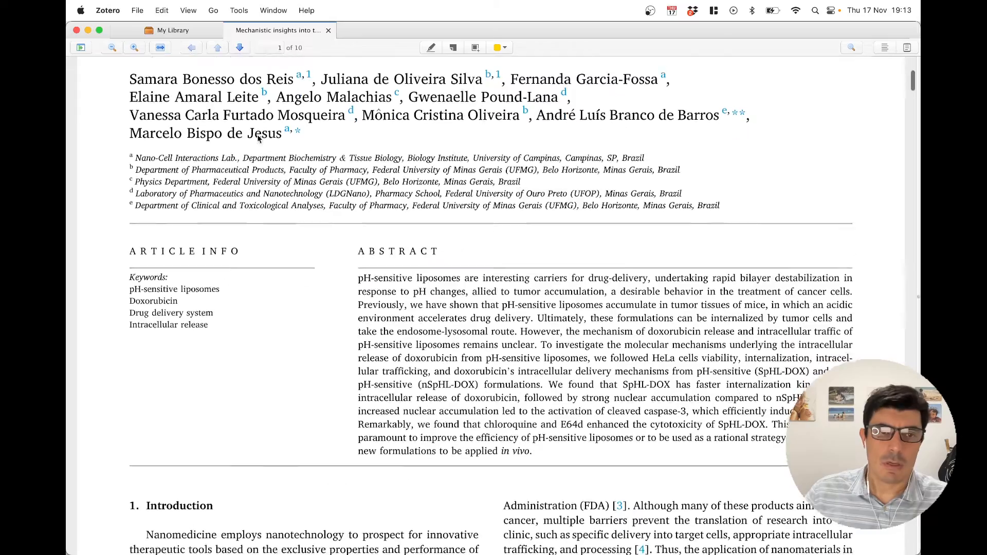
pyautogui.scroll(-2, 257, 134)
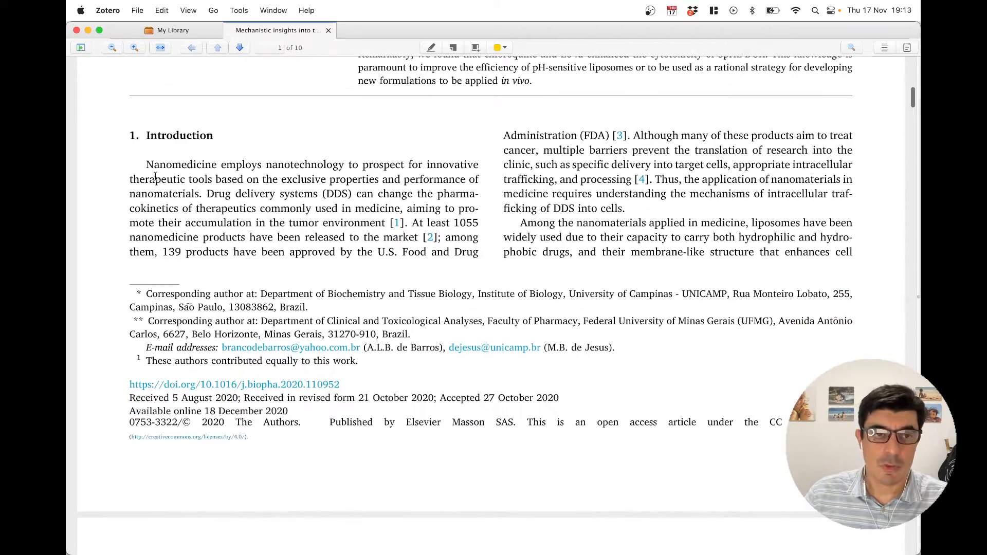
pyautogui.moveTo(146, 165); pyautogui.dragTo(407, 223)
pyautogui.click(284, 252)
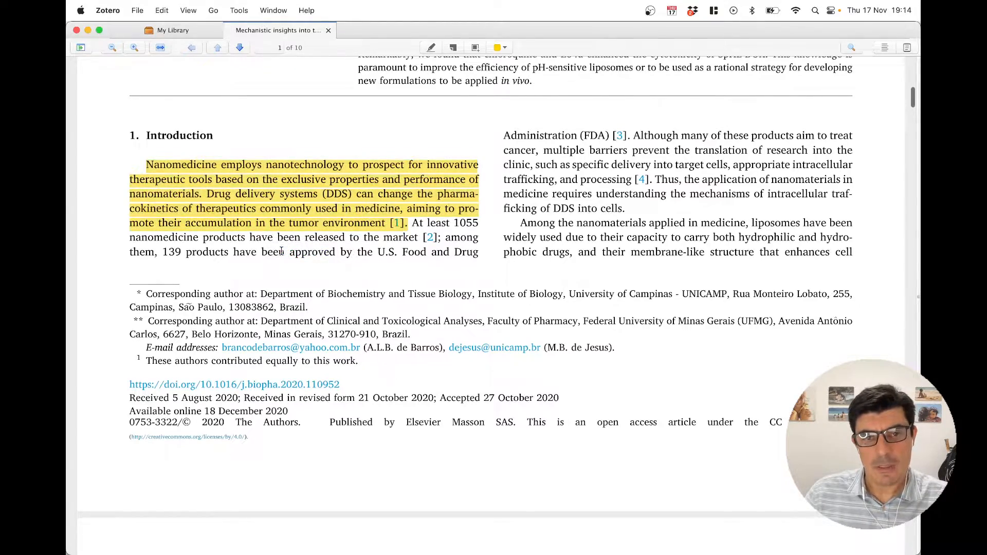
# Highlight the whole paragraph of section 2.3, Cell viability with resazurin assay, in yellow on page 2.
pyautogui.scroll(-15, 283, 254)
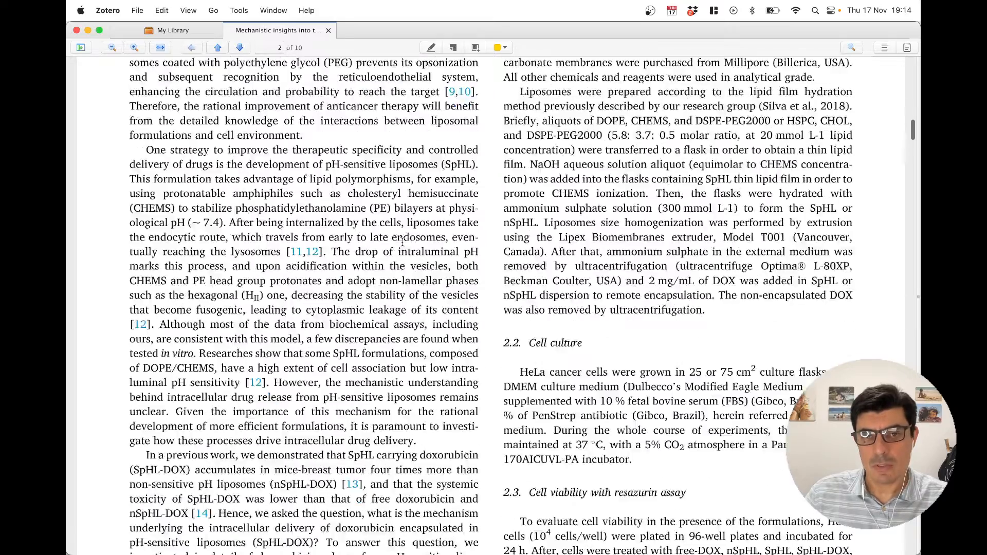
pyautogui.scroll(-15, 344, 246)
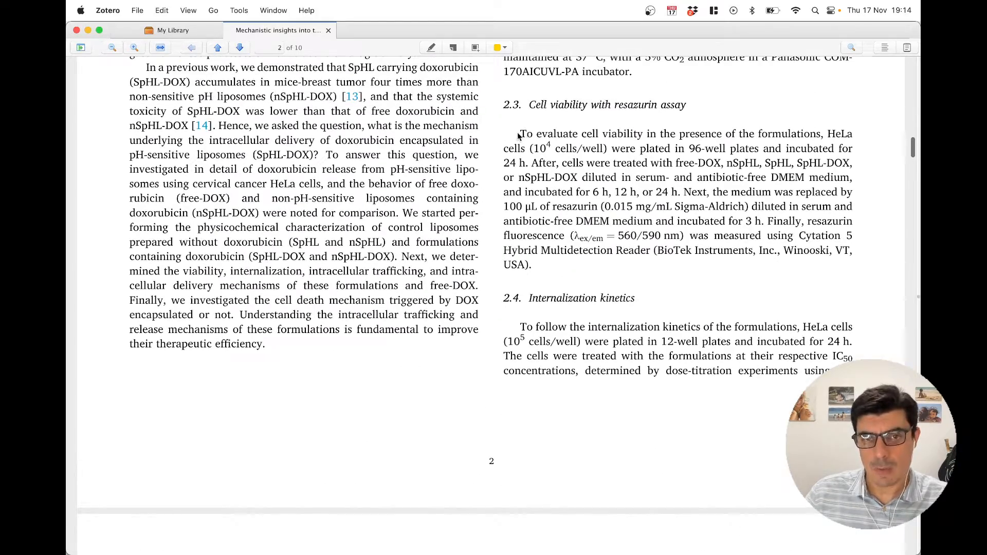
pyautogui.moveTo(520, 135); pyautogui.dragTo(543, 270)
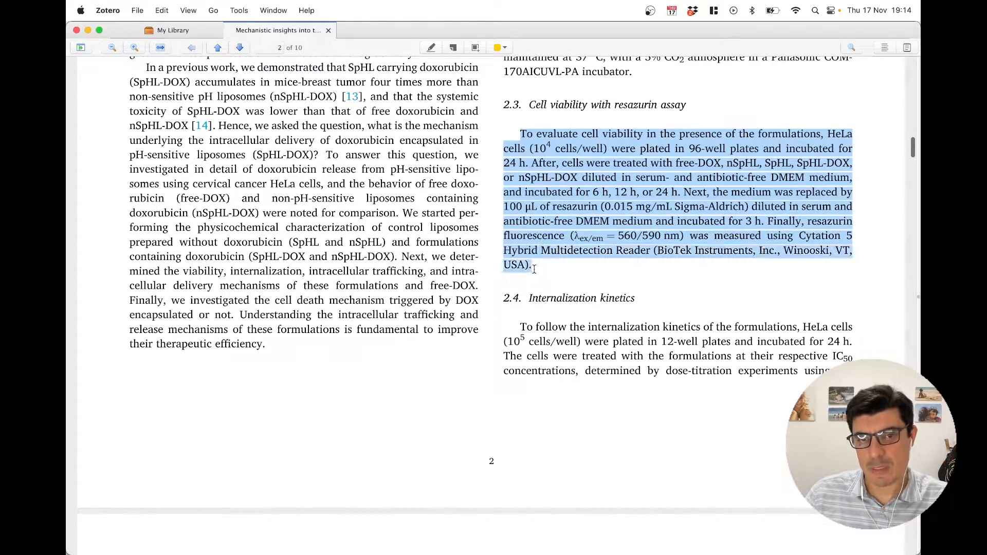
pyautogui.click(599, 293)
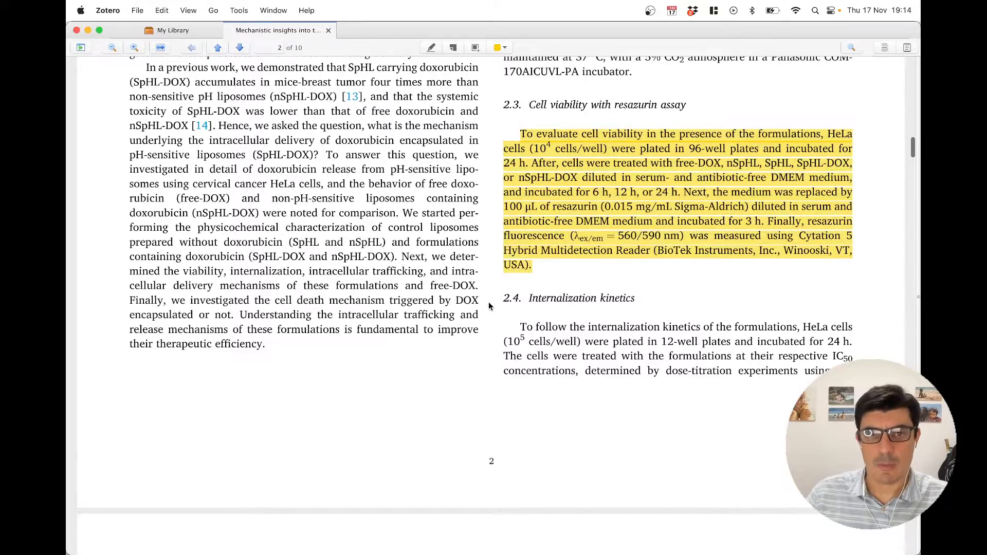
# Highlight the first paragraph of section 3, Results, in yellow on page 4, through citation [13,14].
pyautogui.scroll(-15, 489, 307)
pyautogui.scroll(-8, 488, 306)
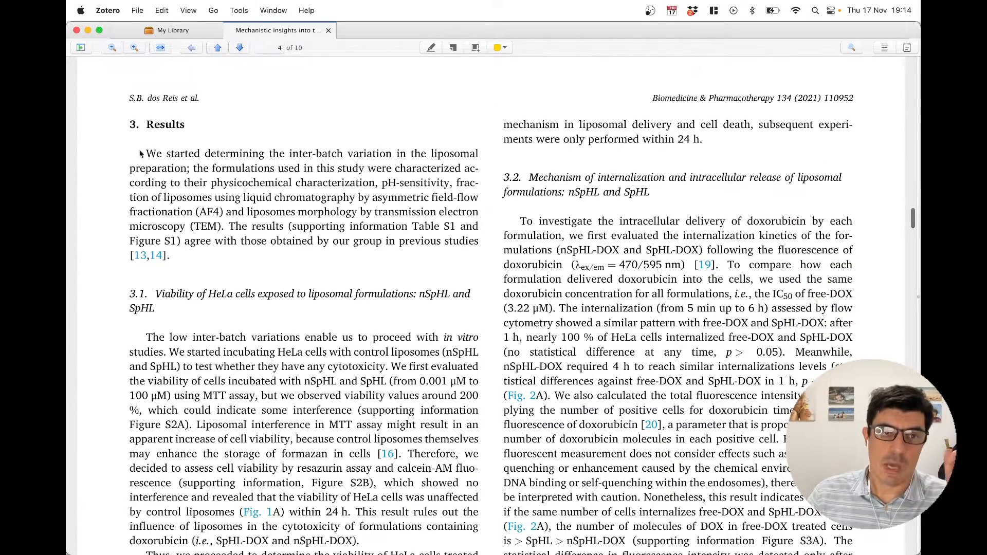
pyautogui.moveTo(146, 153); pyautogui.dragTo(170, 263)
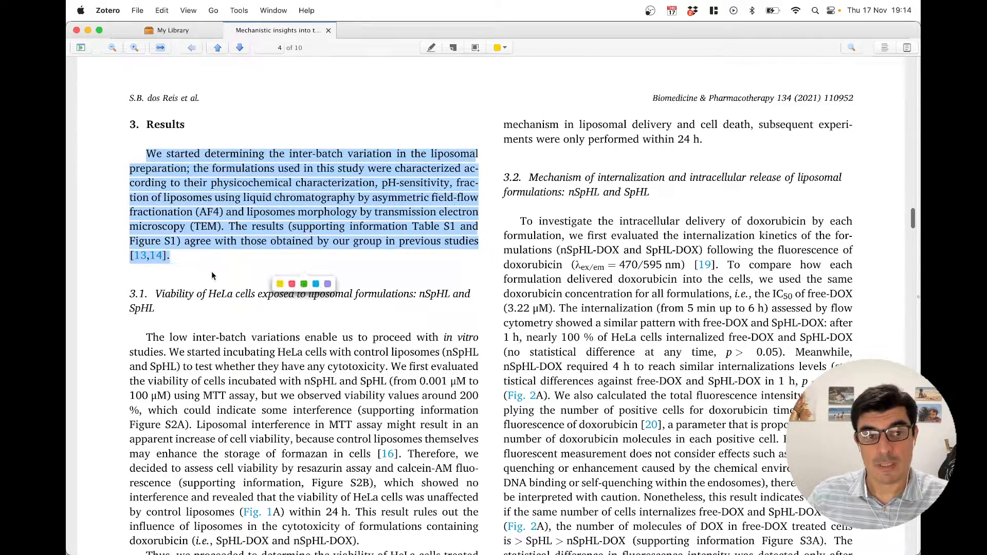
pyautogui.click(291, 285)
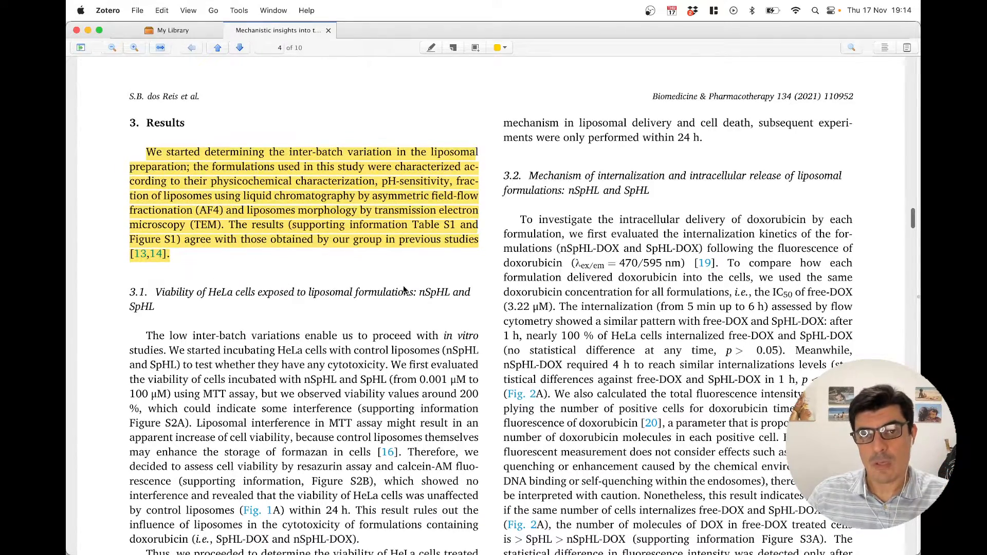
# Highlight the start of the Conclusion in yellow on page 9, from "This work highlights" to "therapeutic application.".
pyautogui.scroll(-15, 403, 286)
pyautogui.scroll(-20, 403, 286)
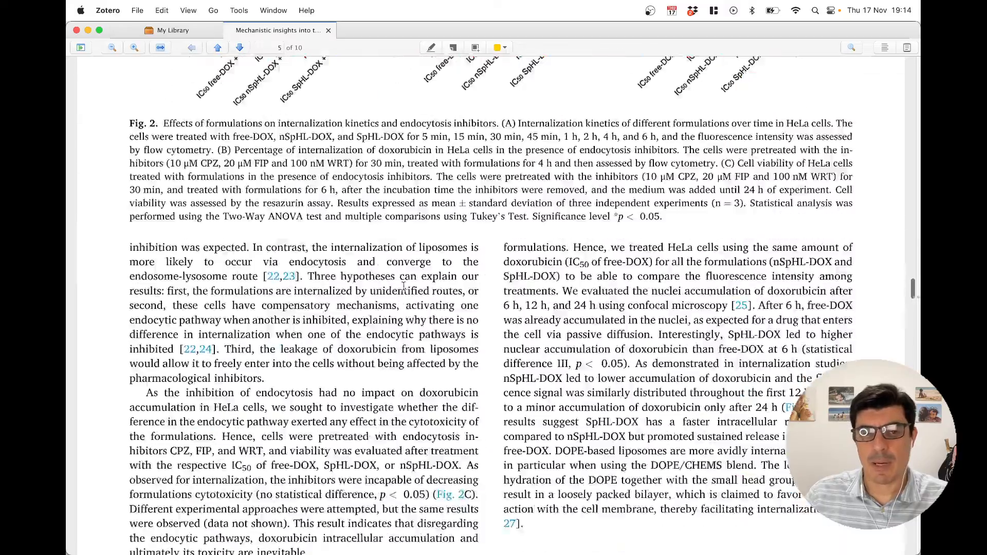
pyautogui.scroll(-20, 404, 286)
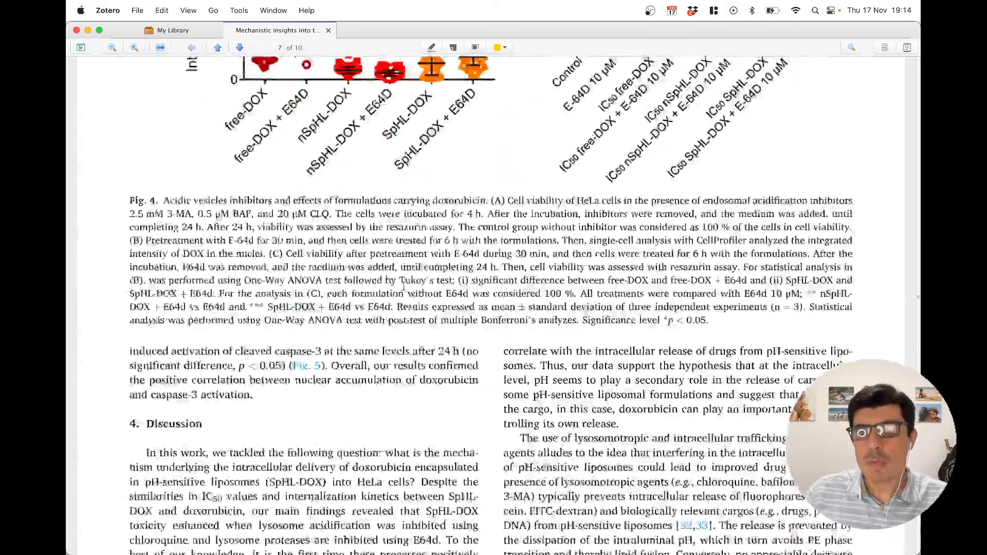
pyautogui.scroll(-20, 403, 286)
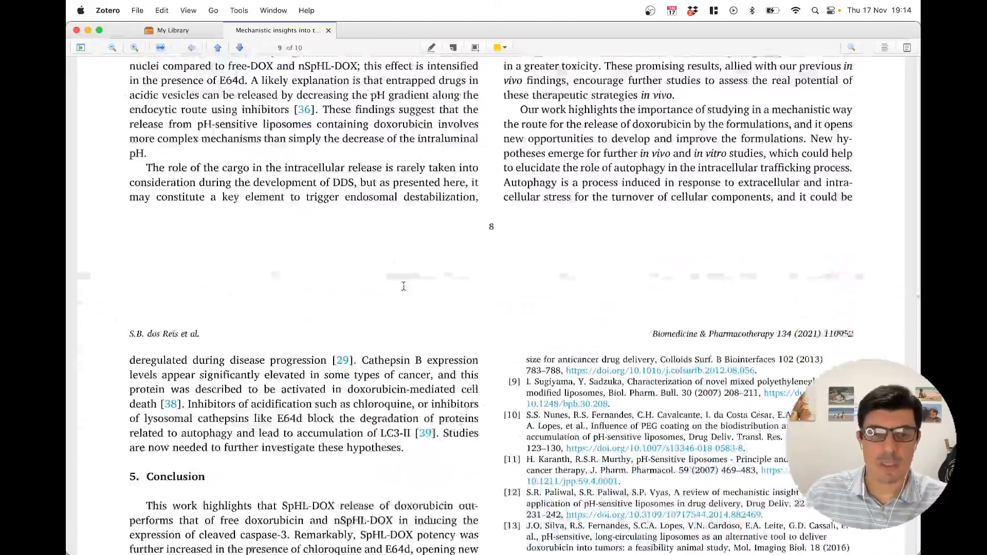
pyautogui.scroll(-1, 403, 286)
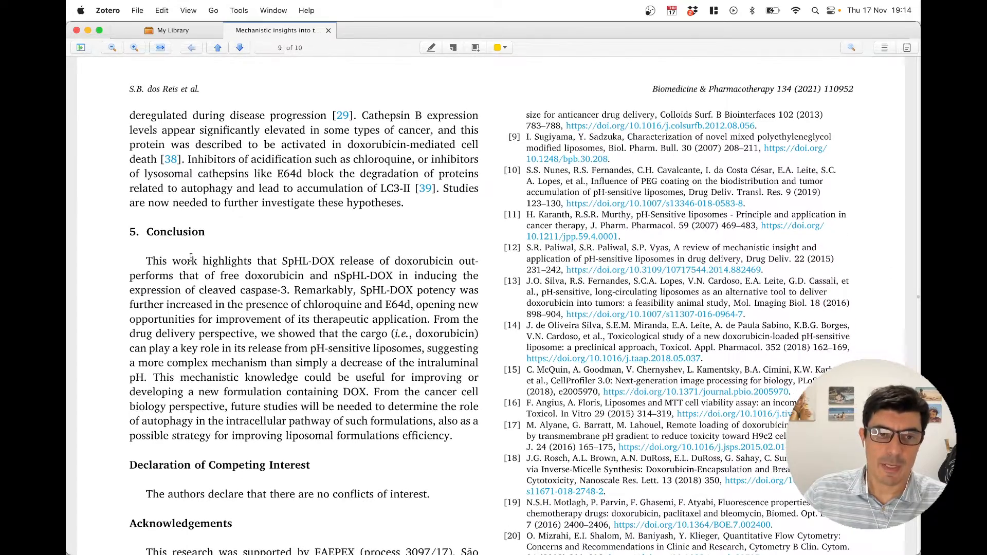
pyautogui.moveTo(146, 266); pyautogui.dragTo(432, 324)
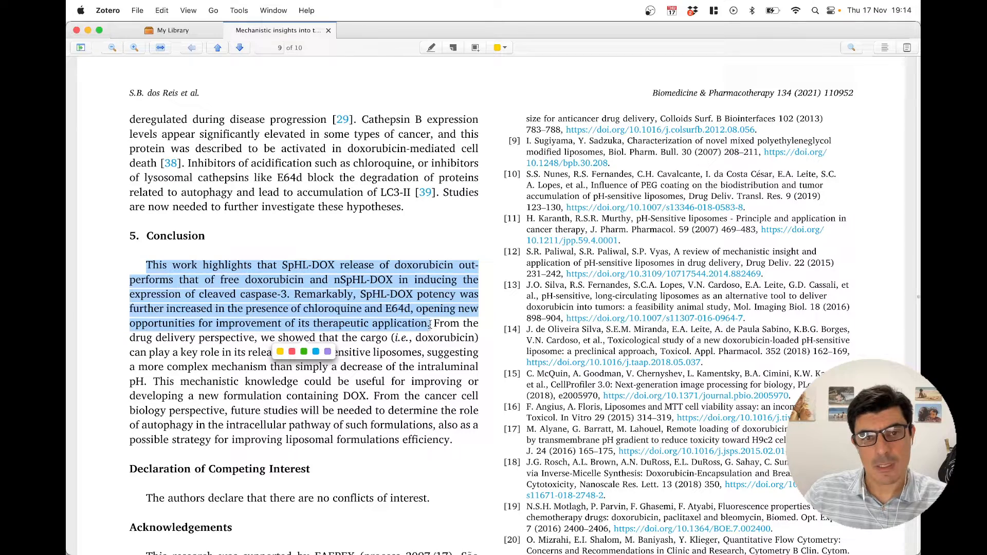
pyautogui.click(280, 351)
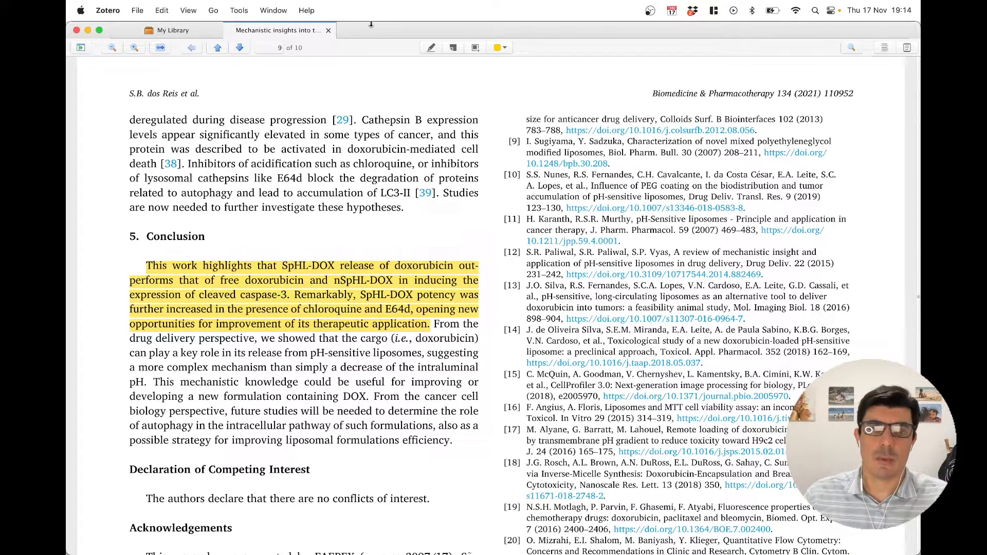
# Close the PDF and create a note from the annotations of the article's attached PDF.
pyautogui.click(328, 31)
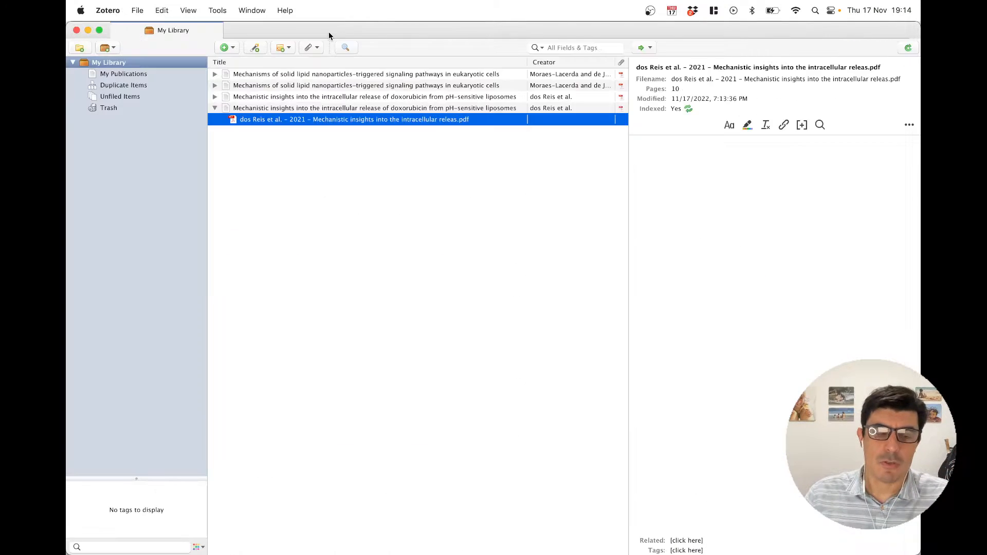
pyautogui.rightClick(261, 121)
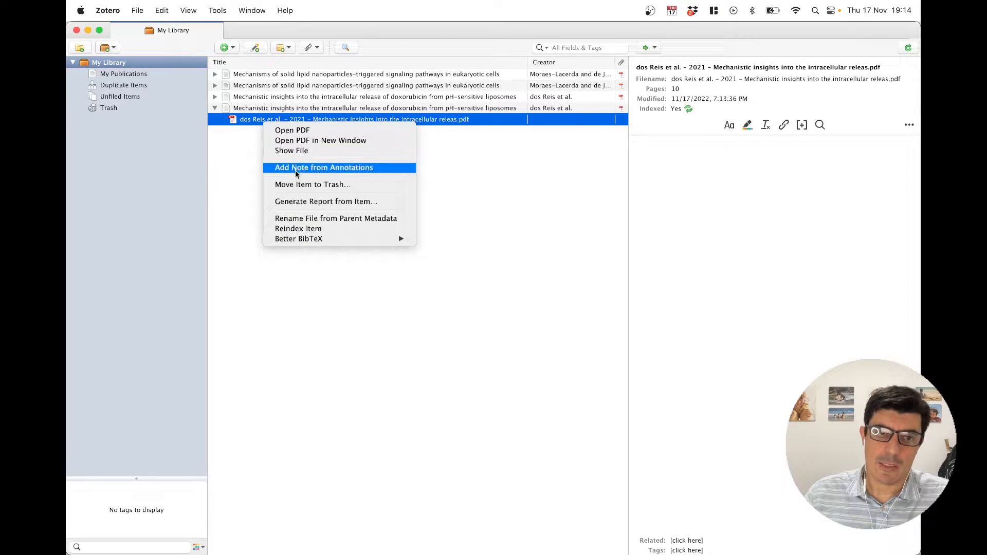
pyautogui.click(357, 173)
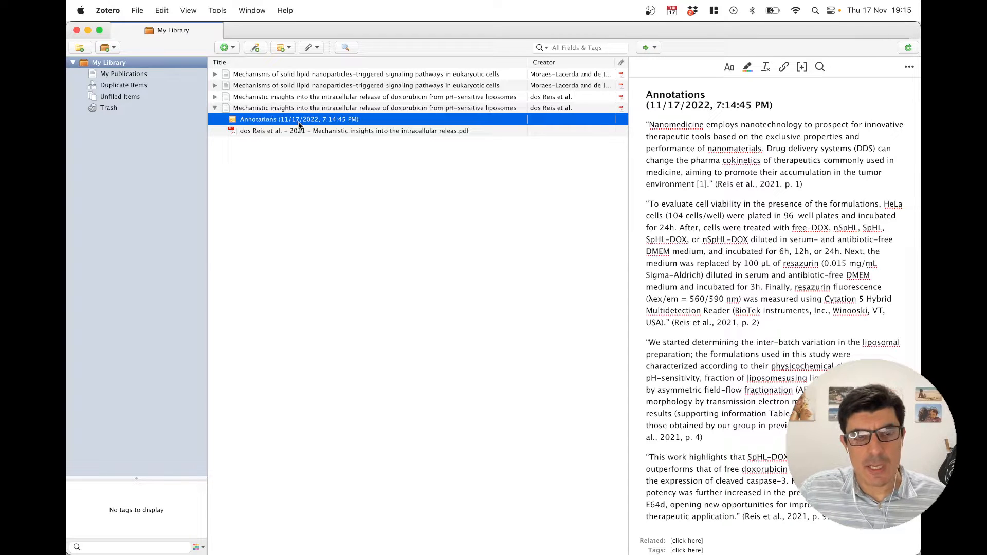
# Remove the three older articles from My Library, keeping only the newly added one with its annotations note.
pyautogui.click(271, 98)
pyautogui.keyDown('shift'); pyautogui.click(280, 77); pyautogui.keyUp('shift')
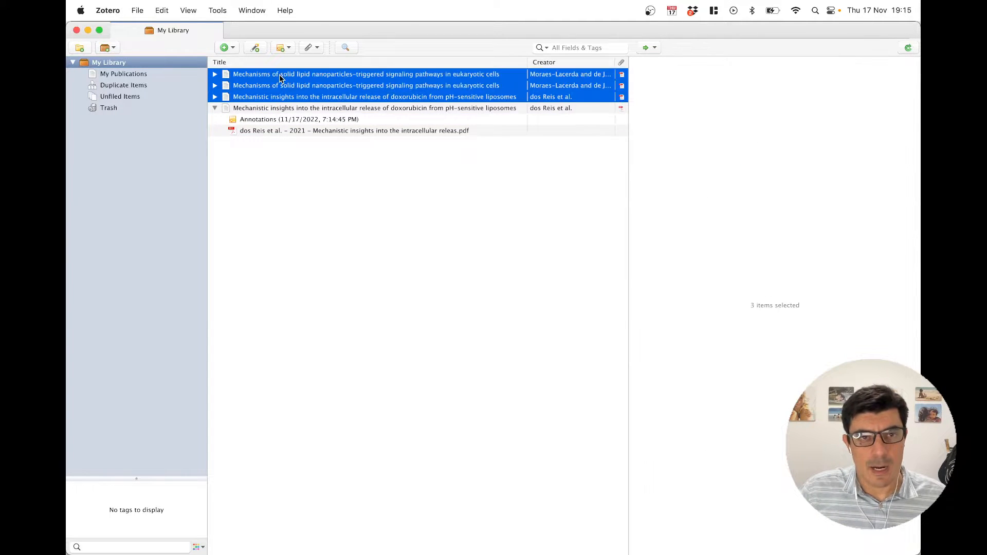
pyautogui.press('super+BackSpace')
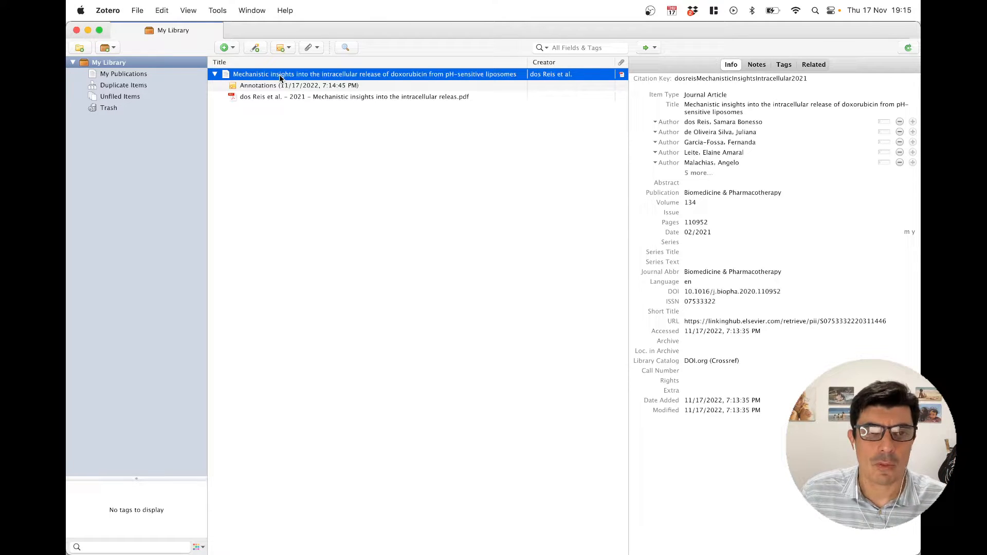
# View the extracted annotations note under the remaining article, then collapse the article's entry.
pyautogui.click(286, 86)
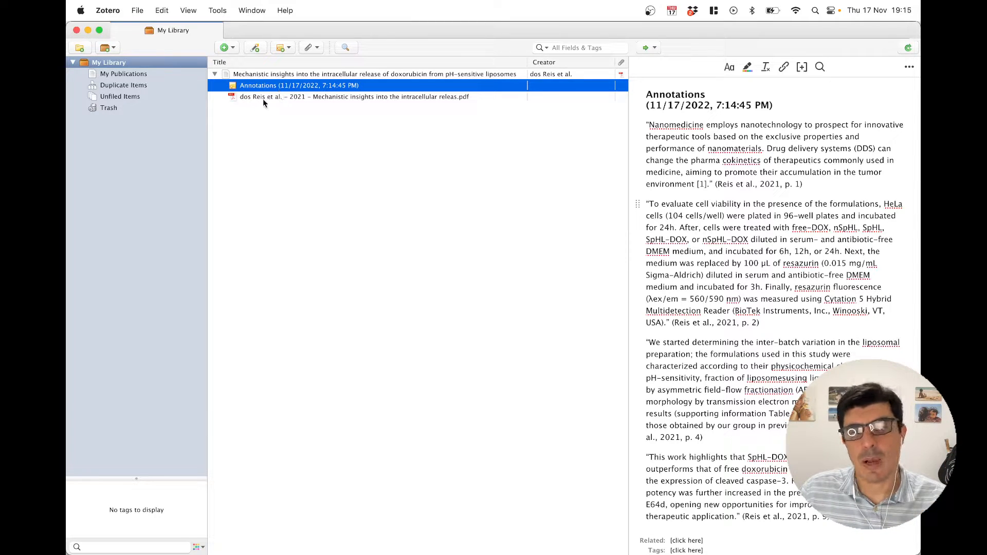
pyautogui.click(215, 74)
pyautogui.click(215, 75)
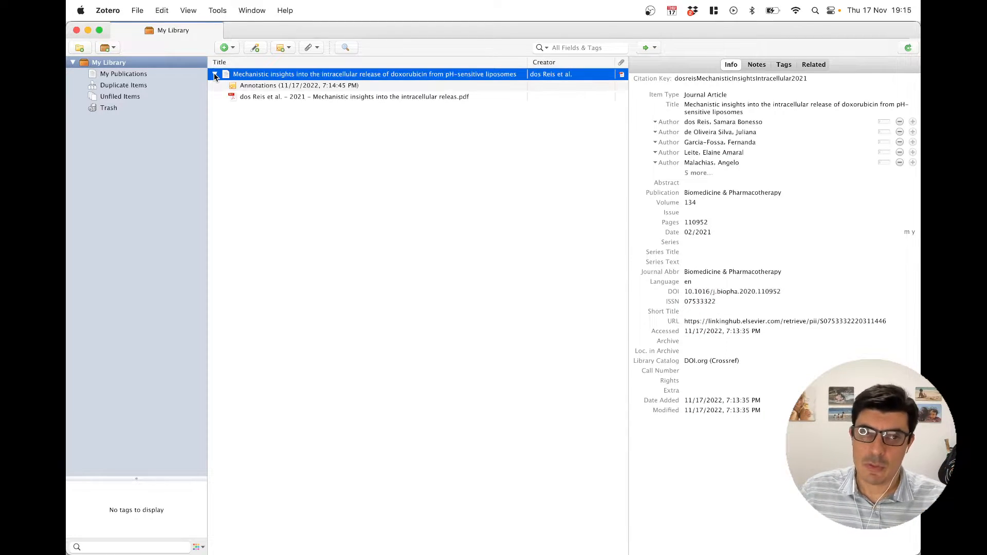
pyautogui.click(215, 75)
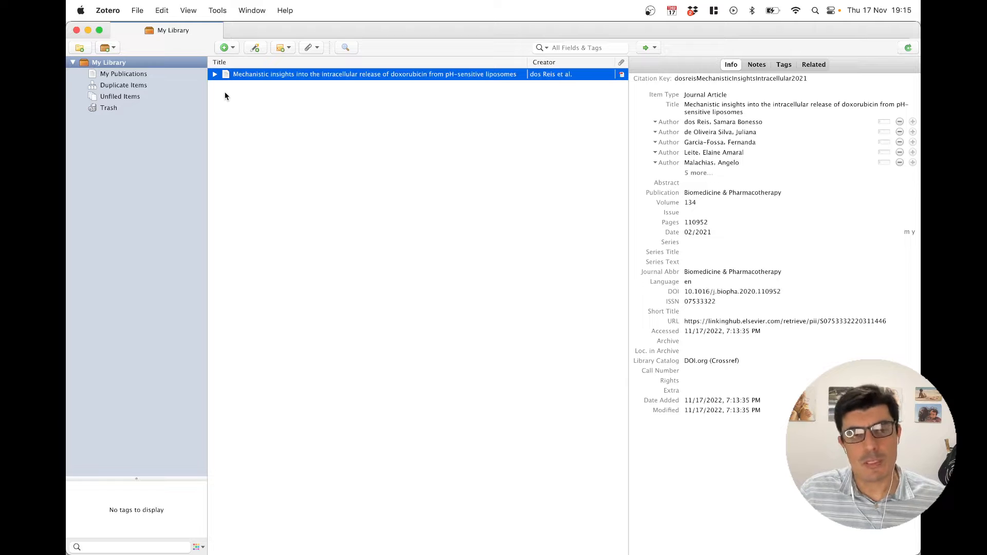
# Switch to Obsidian, leave the plugin settings and create a new note in a new tab of the research vault.
pyautogui.press('super+Tab')
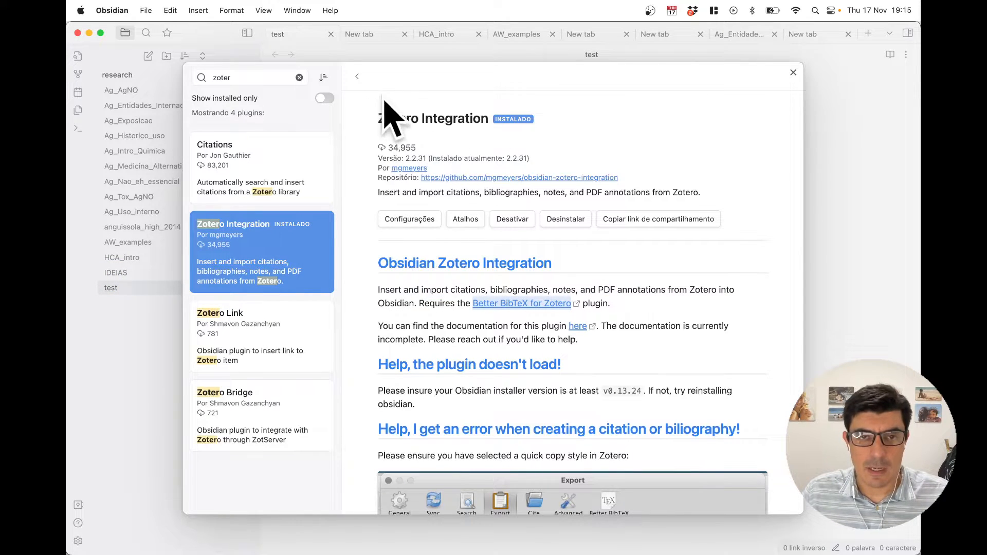
pyautogui.click(793, 73)
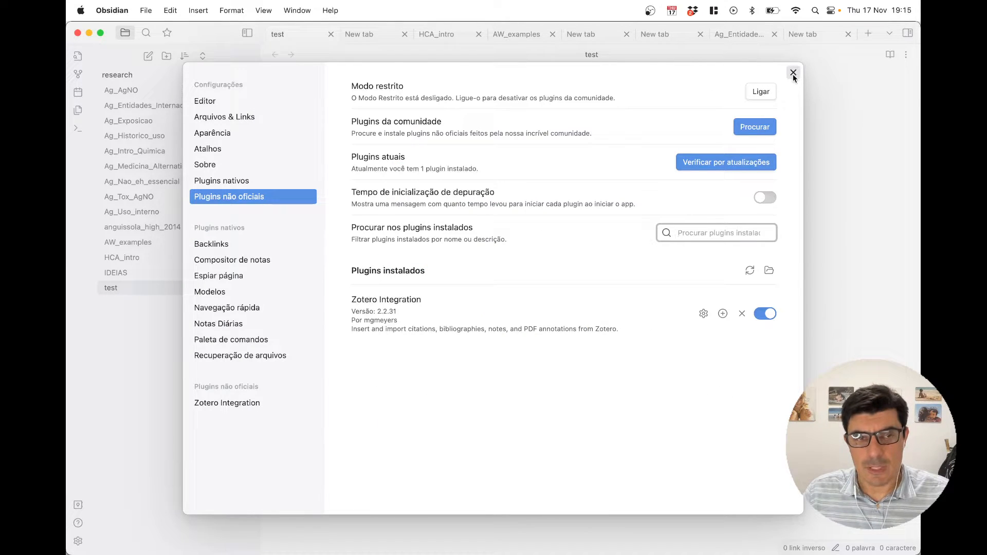
pyautogui.click(794, 73)
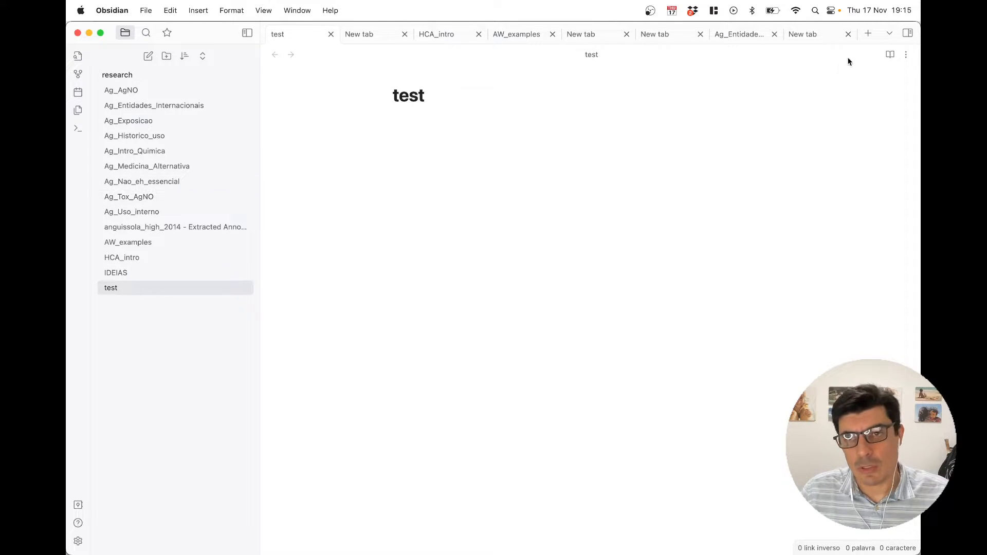
pyautogui.click(869, 32)
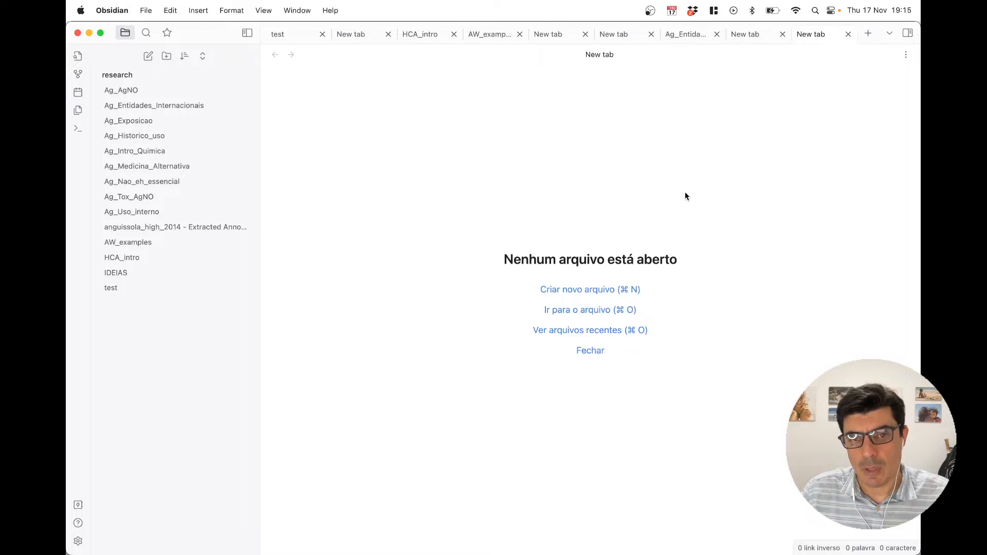
pyautogui.click(581, 291)
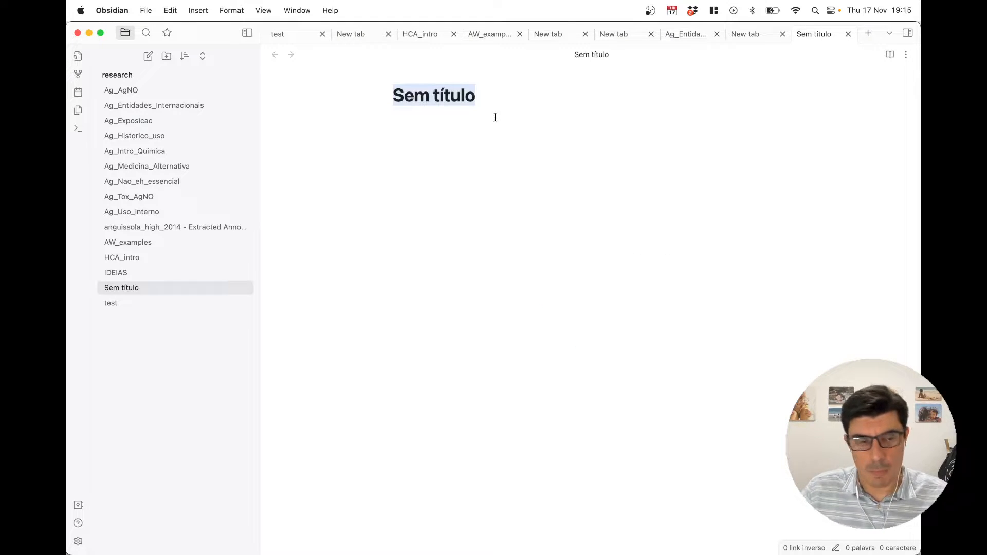
# Title the new note "Anotacoes do artigo".
pyautogui.write('Anota')
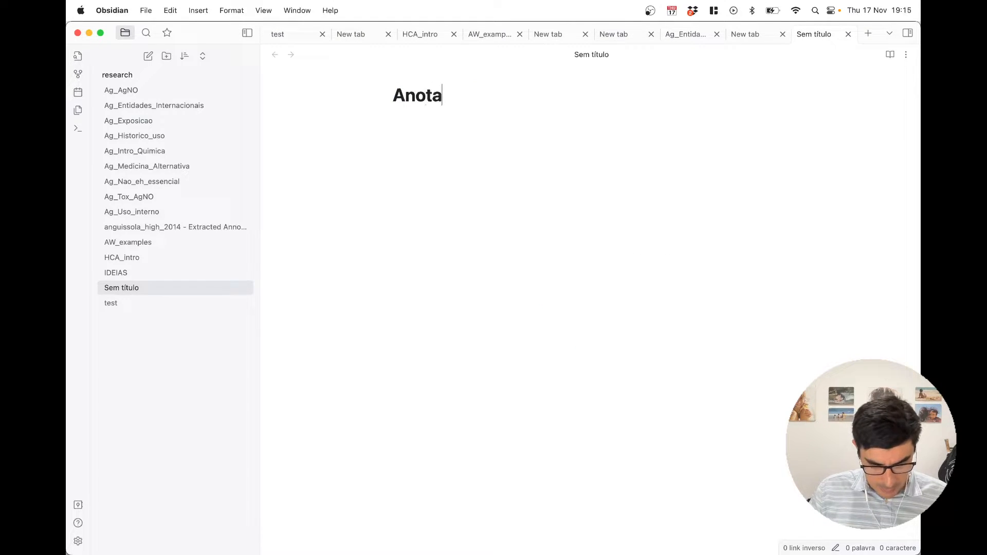
pyautogui.write('coes do art')
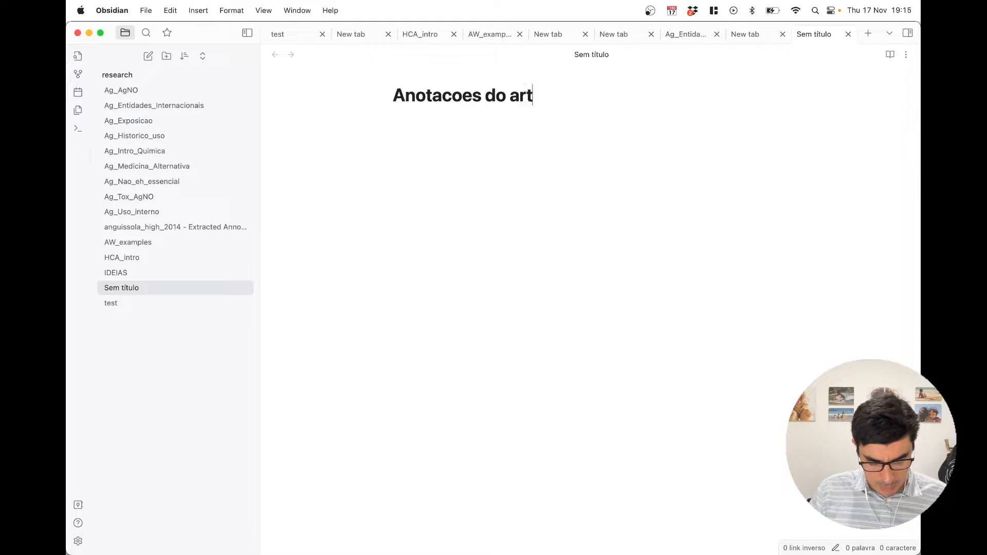
pyautogui.write('igo')
pyautogui.press('Return')
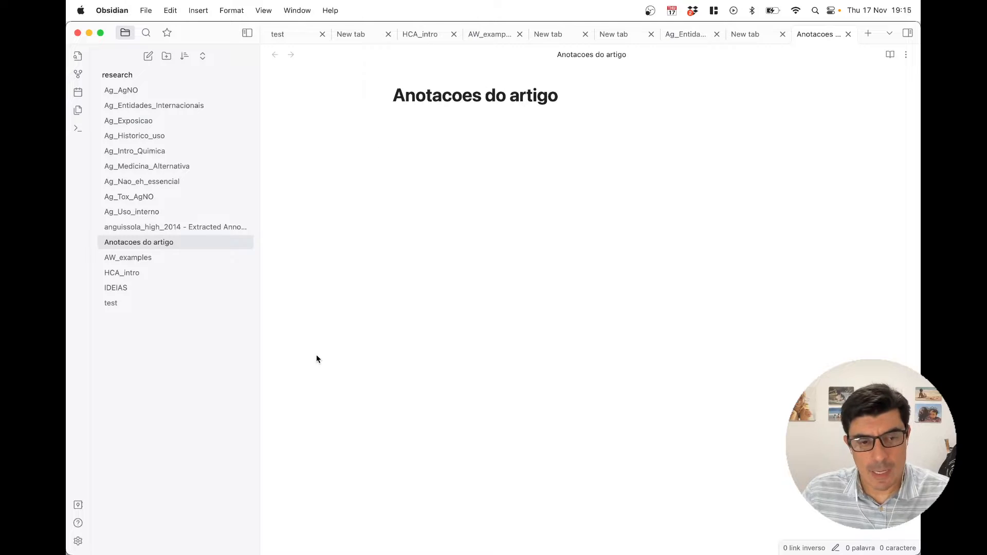
# Open the community plugin settings and switch the Zotero Integration plugin off and back on.
pyautogui.click(78, 542)
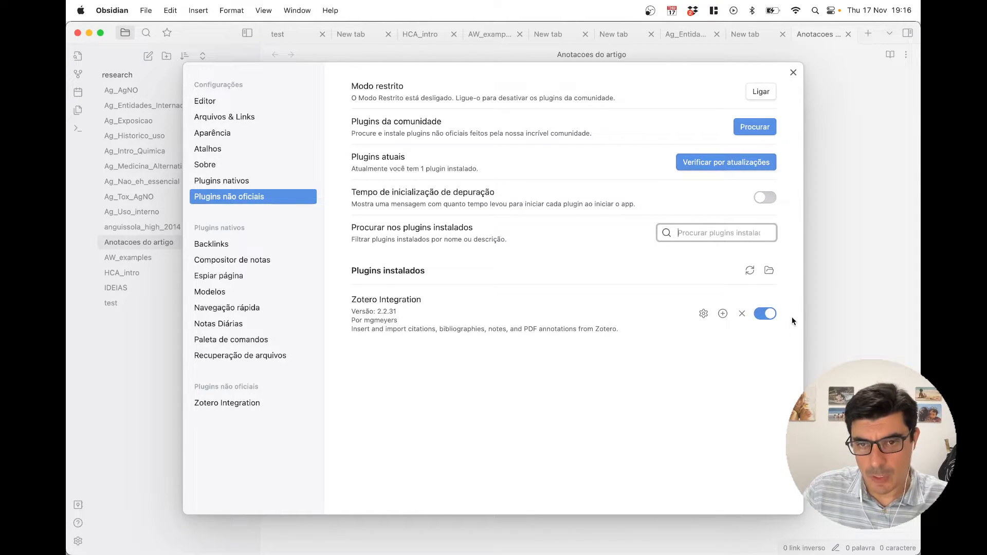
pyautogui.click(762, 313)
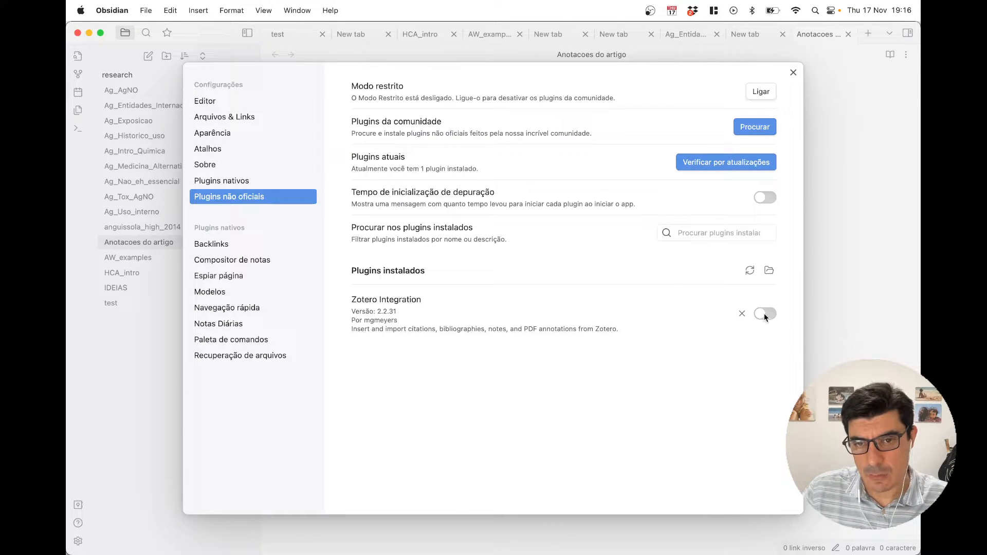
pyautogui.click(766, 314)
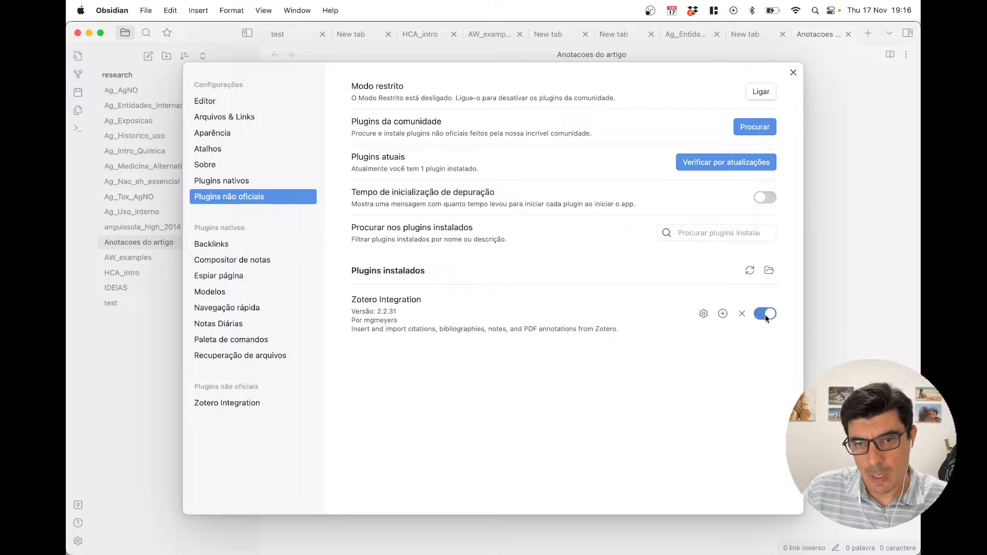
# Assign F1 as the hotkey for "Zotero Integration: Insert notes into current document" and leave the settings.
pyautogui.click(723, 314)
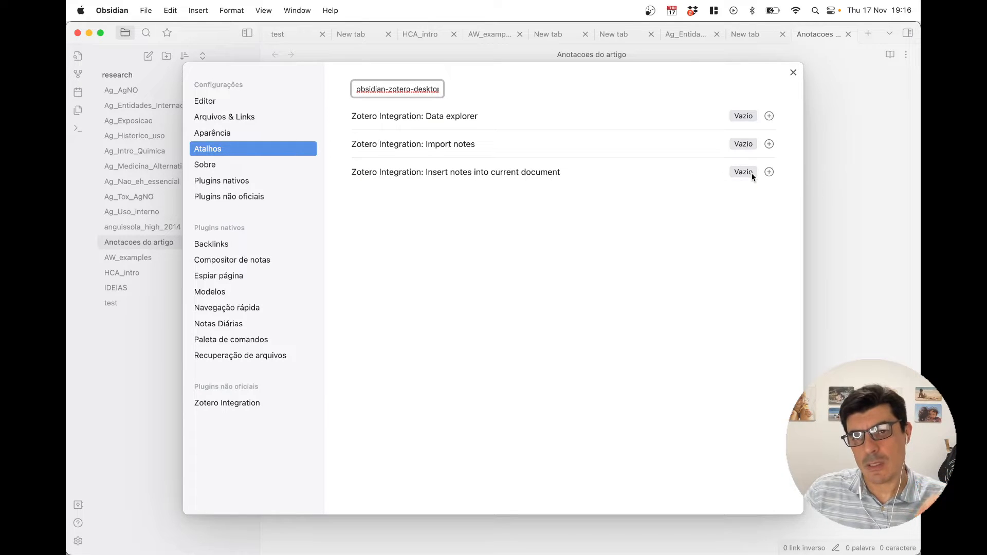
pyautogui.click(769, 172)
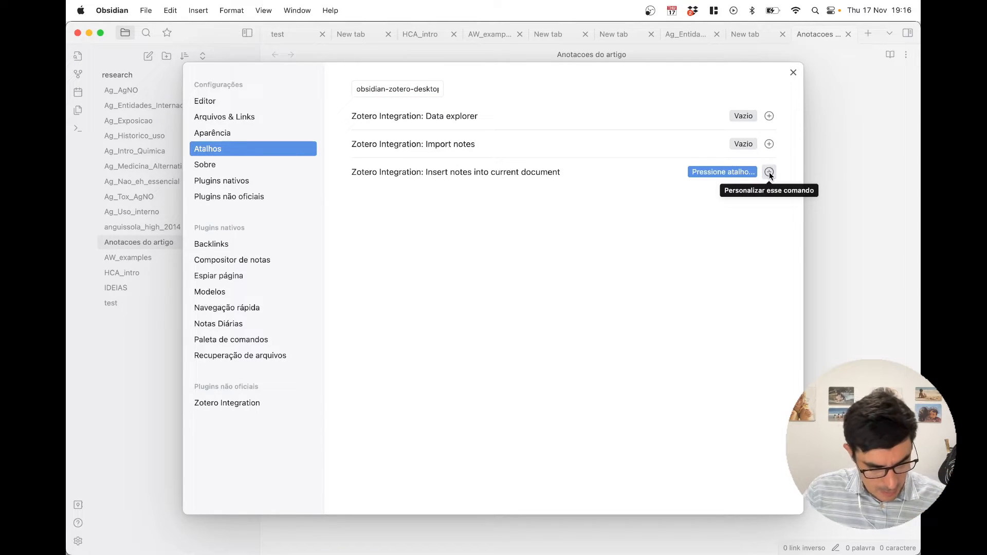
pyautogui.press('F1')
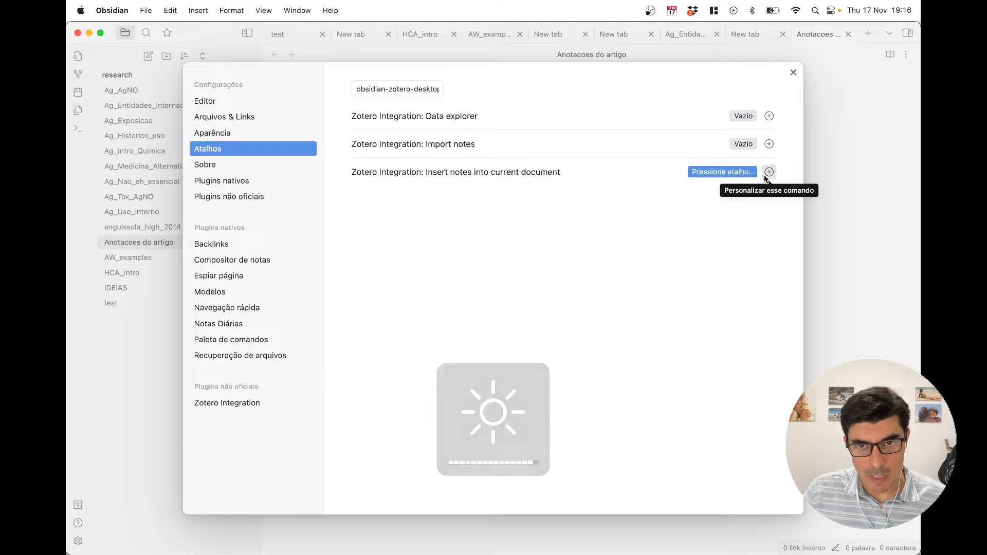
pyautogui.press('F1')
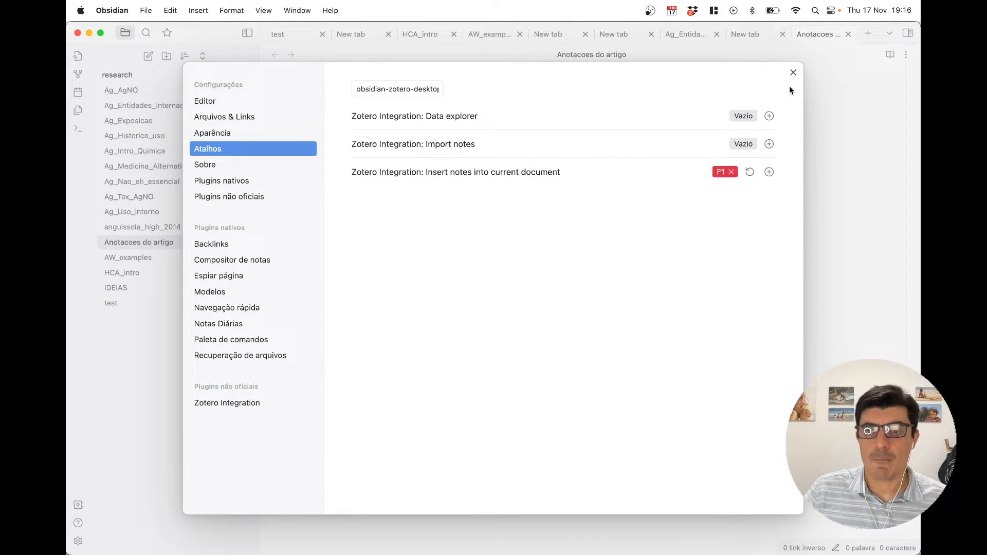
pyautogui.click(794, 73)
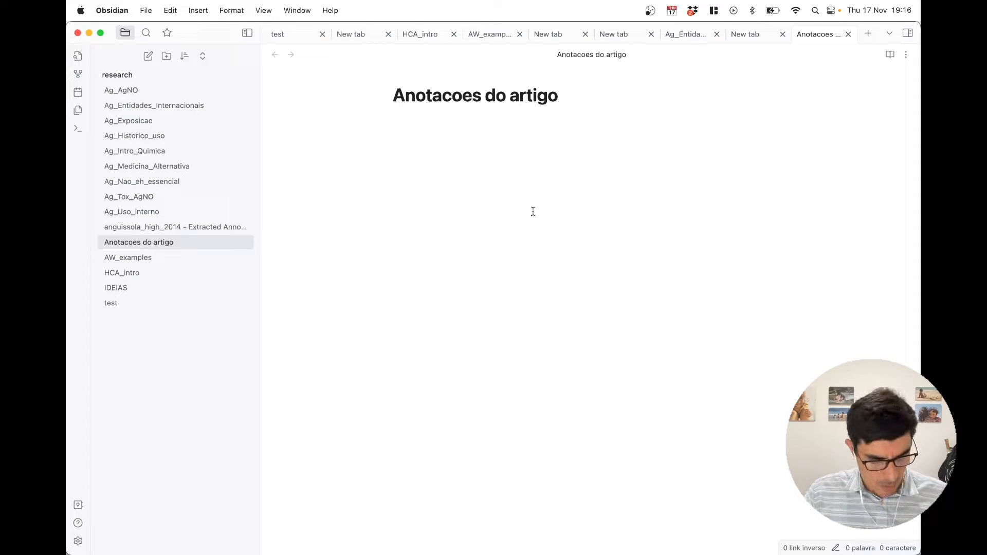
# Insert the Zotero notes of the article on doxorubicin release from pH-sensitive liposomes into the note, finding it by the author's surname.
pyautogui.press('F1')
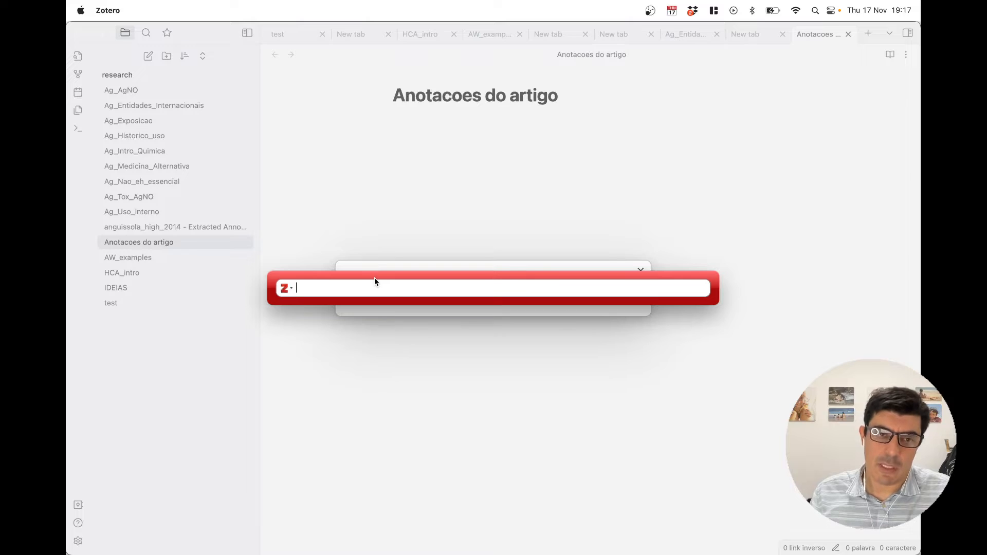
pyautogui.write('re')
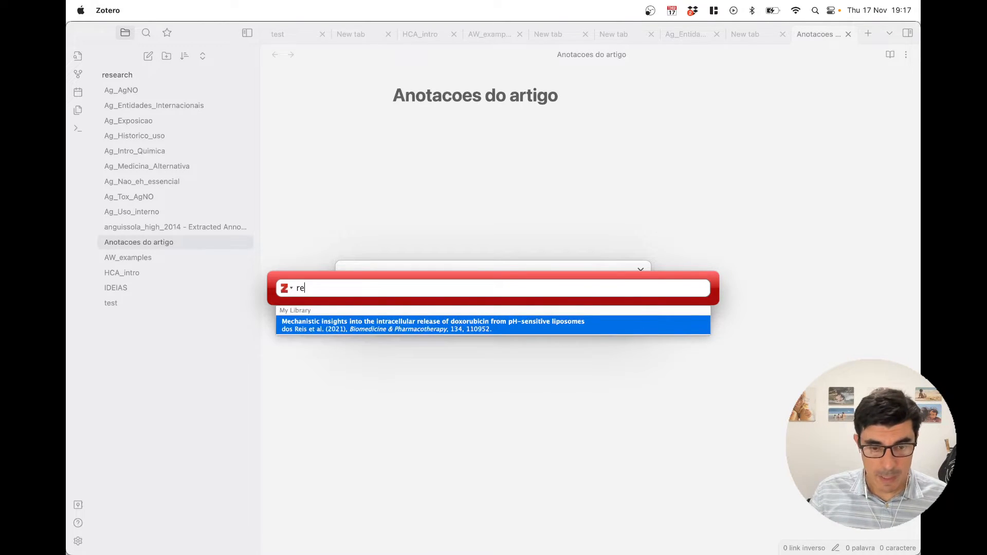
pyautogui.write('is')
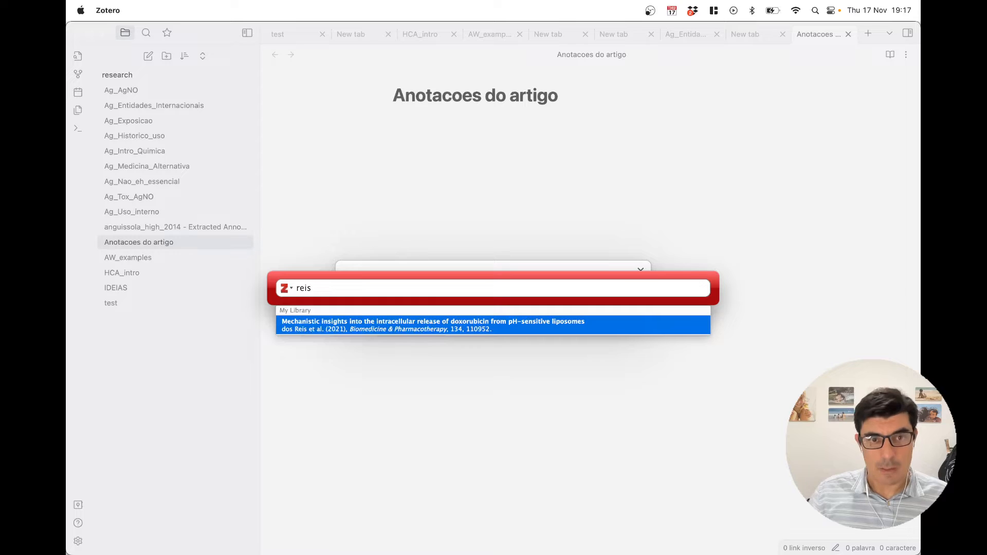
pyautogui.click(320, 330)
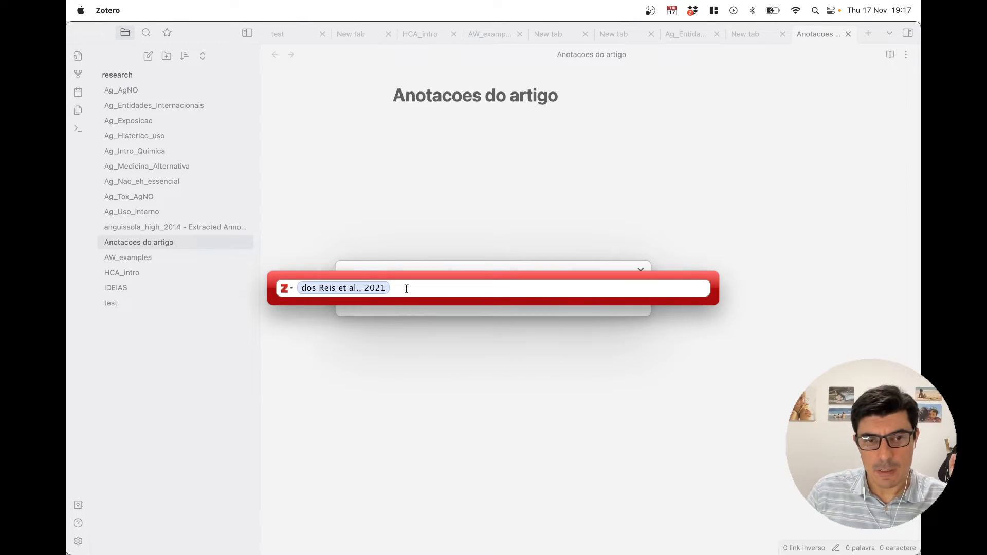
pyautogui.press('Return')
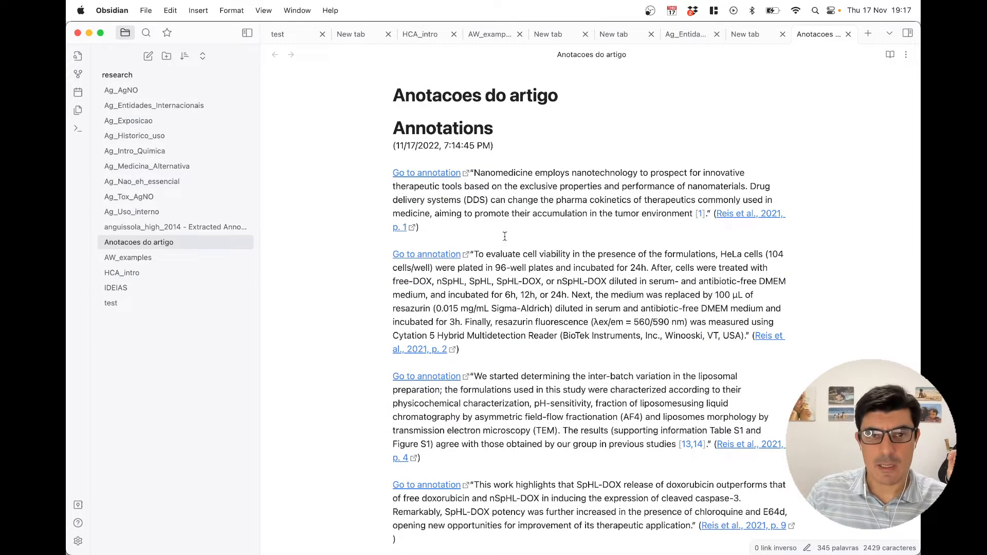
# Look through the inserted annotations and add three blank lines below the last one.
pyautogui.scroll(-8, 532, 191)
pyautogui.scroll(5, 531, 191)
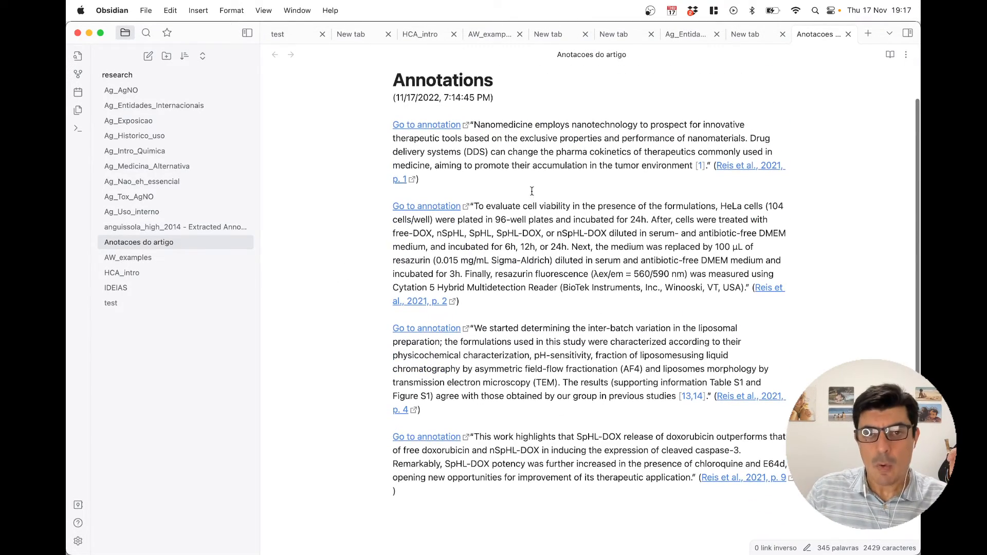
pyautogui.scroll(-3, 489, 427)
pyautogui.click(489, 427)
pyautogui.press('Return')
pyautogui.press('Return')
pyautogui.press('Return')
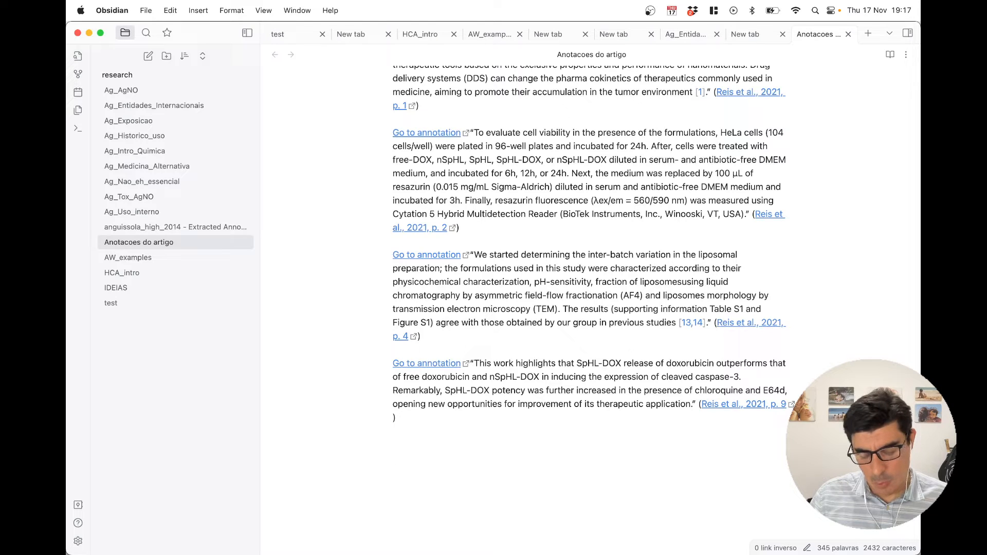
# Search the command palette for "zote" and run "Zotero Integration: Insert notes into current document".
pyautogui.press('cmd+p')
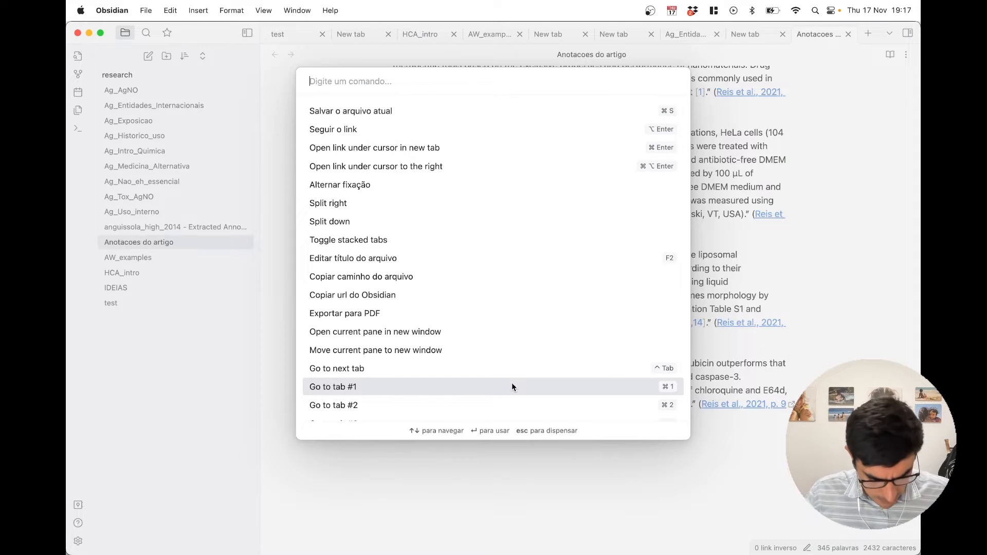
pyautogui.write('zote')
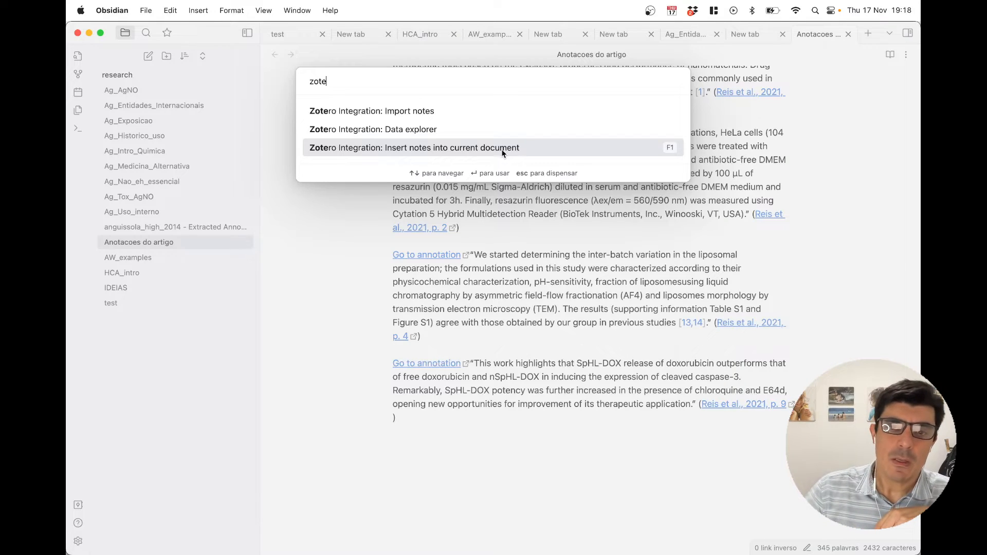
pyautogui.moveTo(349, 82); pyautogui.dragTo(307, 80)
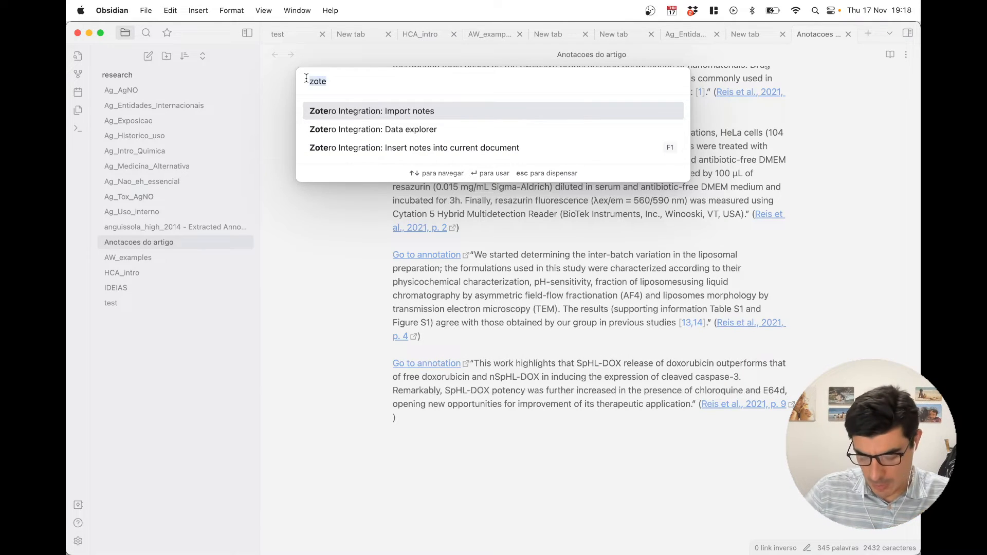
pyautogui.press('BackSpace')
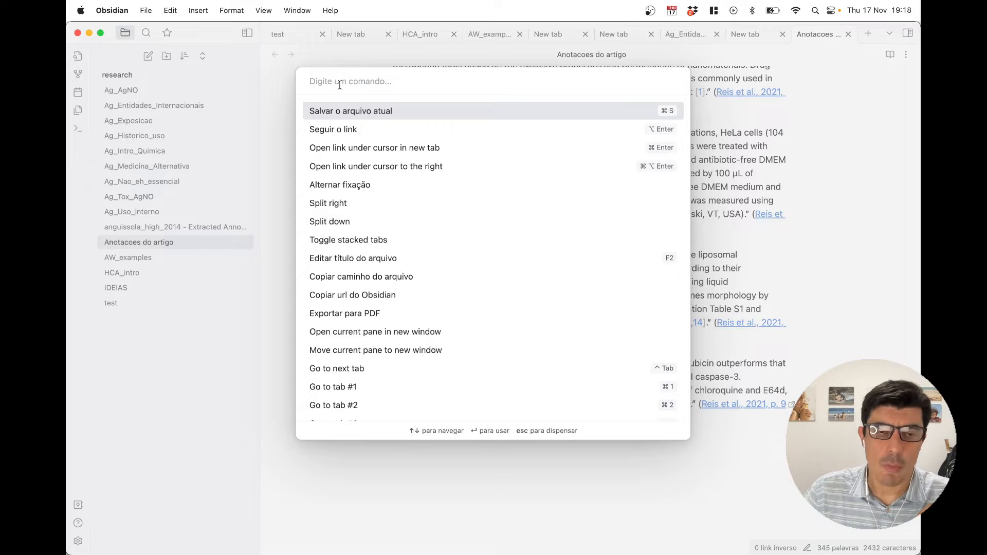
pyautogui.write('zote')
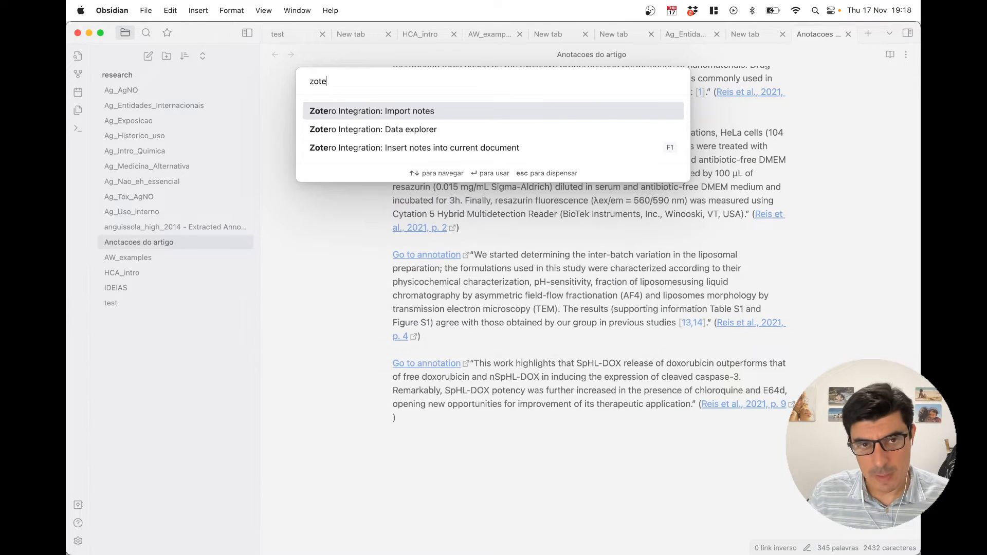
pyautogui.press('Down')
pyautogui.press('Down')
pyautogui.press('Return')
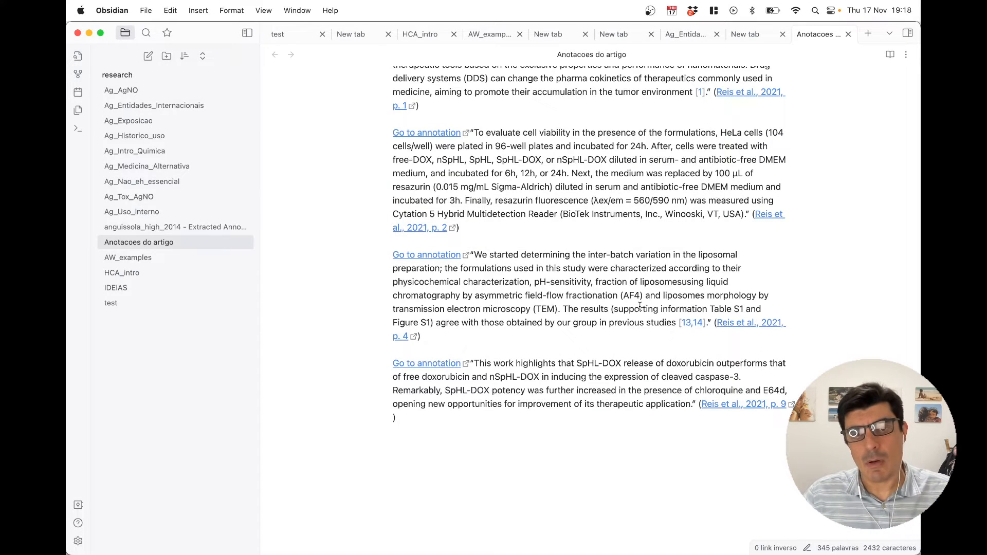
# Look over the inserted annotations and follow the first annotation's "Go to annotation" link to its highlighted passage in the Zotero PDF.
pyautogui.scroll(3, 640, 307)
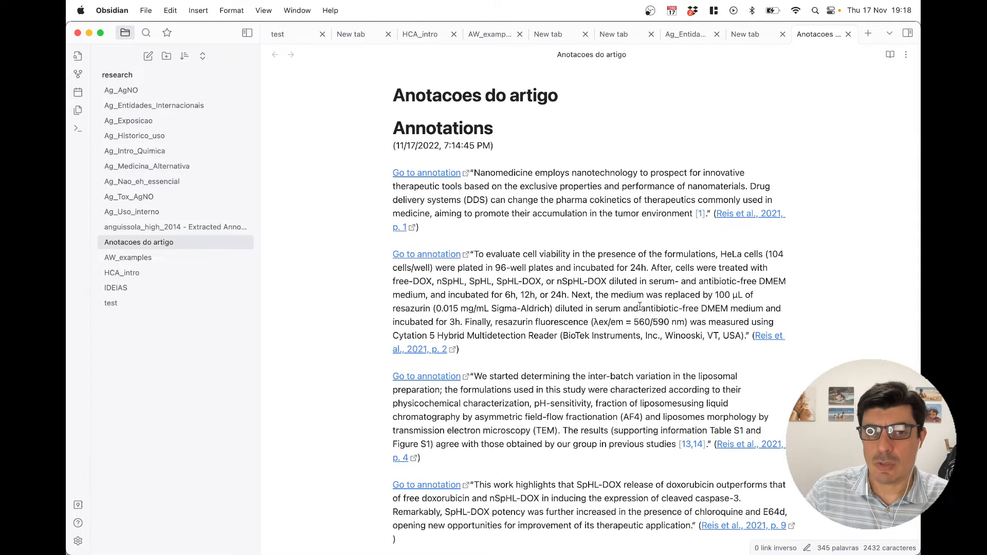
pyautogui.scroll(-2, 639, 307)
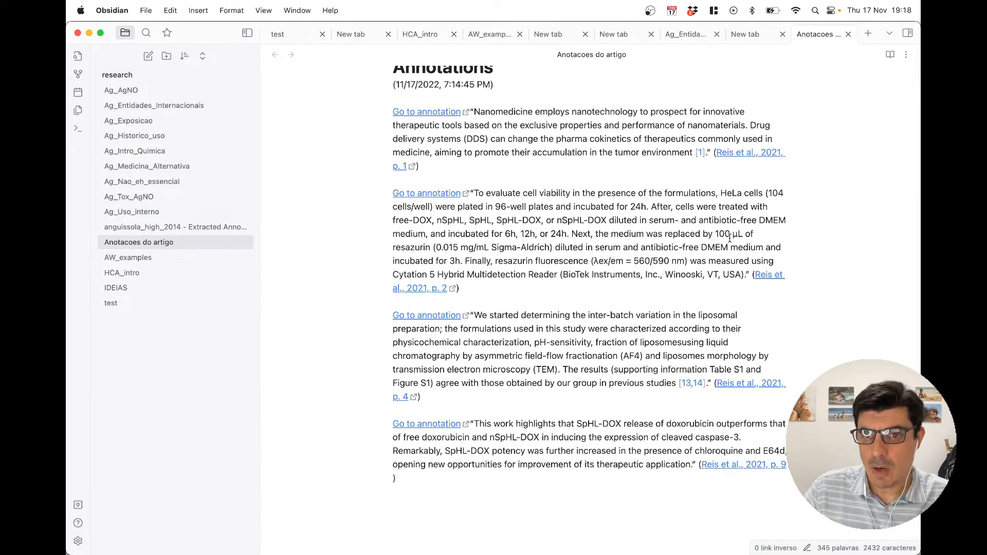
pyautogui.scroll(1, 736, 234)
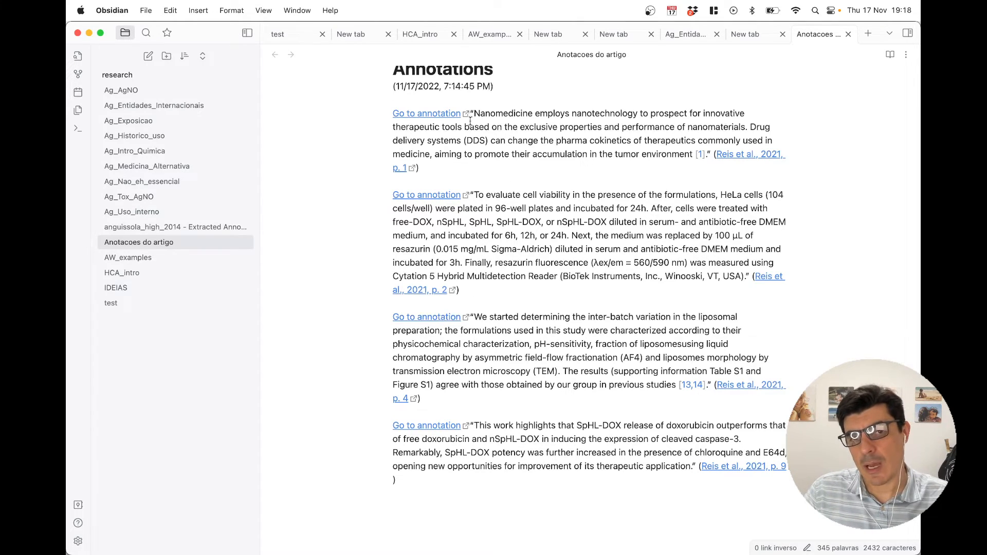
pyautogui.click(445, 116)
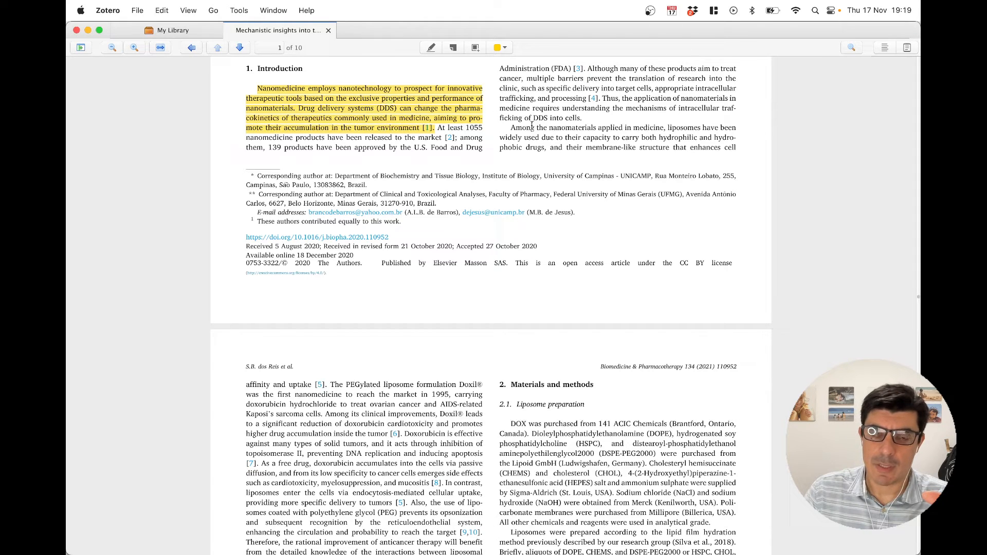
pyautogui.scroll(-1, 383, 113)
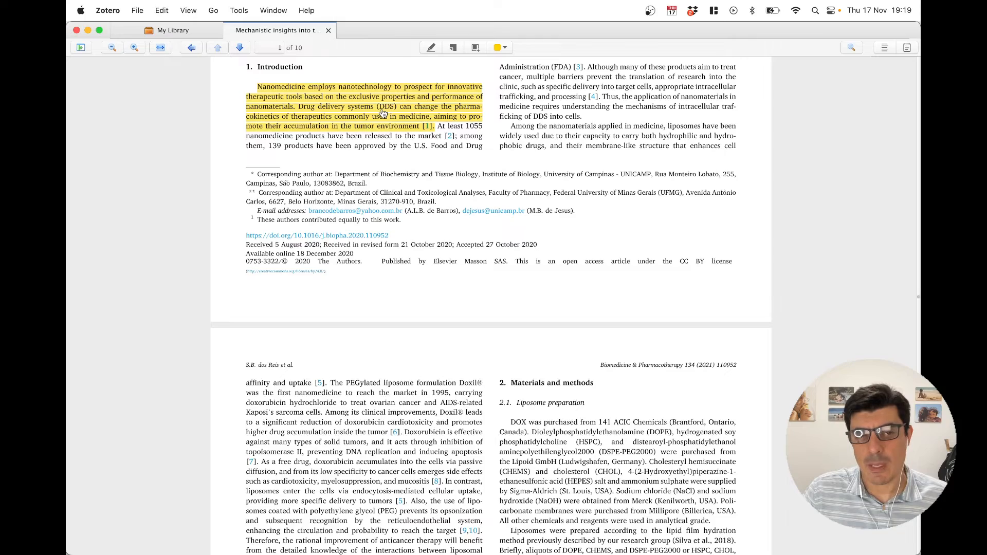
# Switch back to Obsidian and follow the first annotation's page 1 citation link to the article's entry in Zotero.
pyautogui.press('super+Tab')
pyautogui.press('super+Tab')
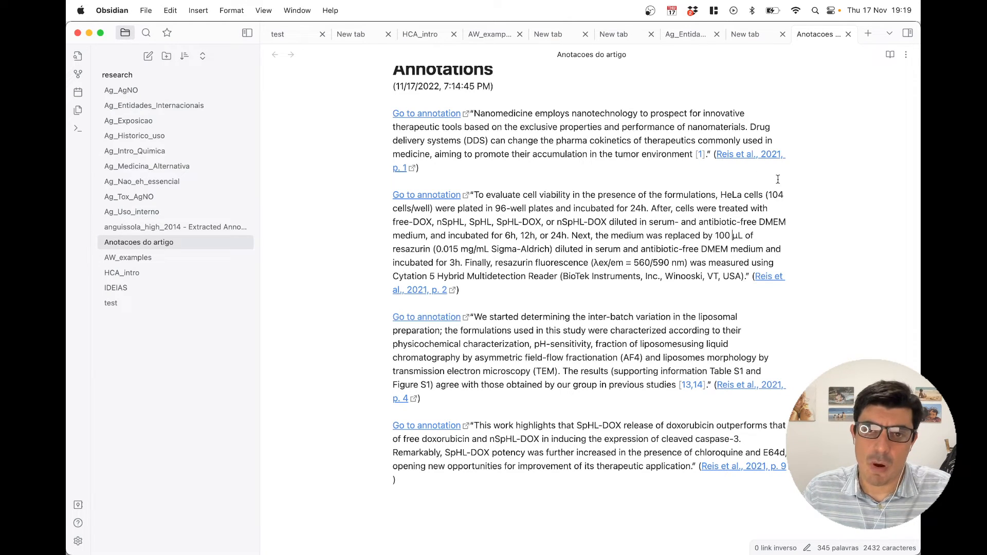
pyautogui.click(740, 157)
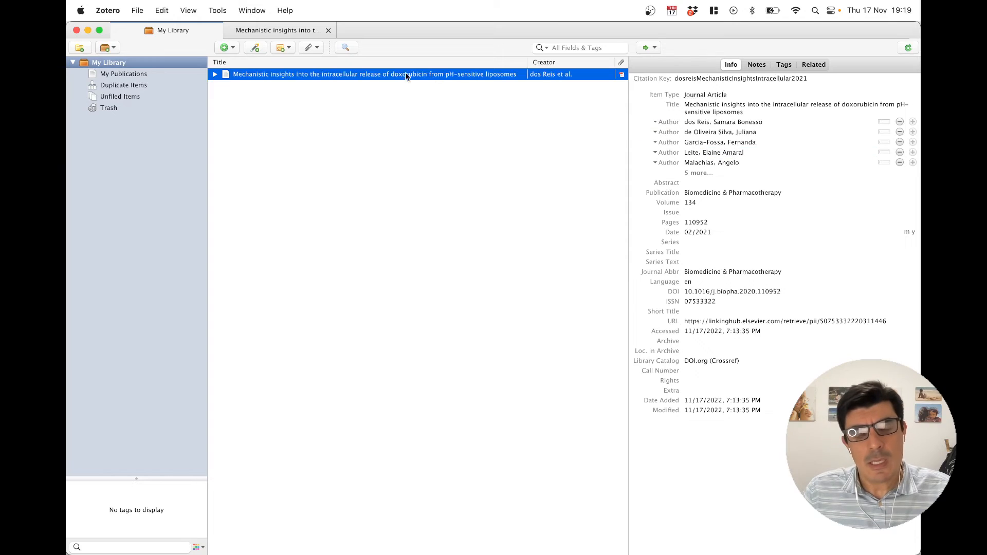